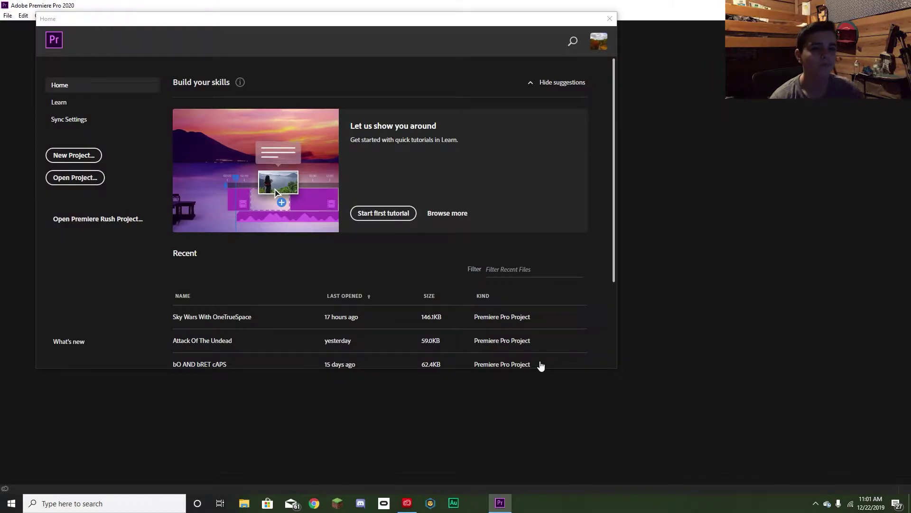
Create a new project named Motion and decline opening the Audio Hardware preferences
{"action": "left_click", "coordinate": [82, 157]}
{"action": "type", "text": "Motion"}
{"action": "key", "text": "Return"}
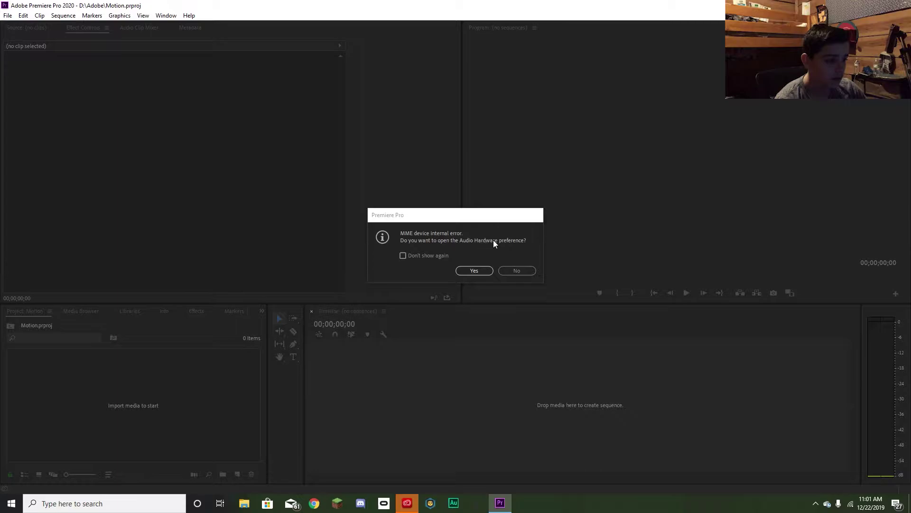
{"action": "left_click", "coordinate": [517, 270]}
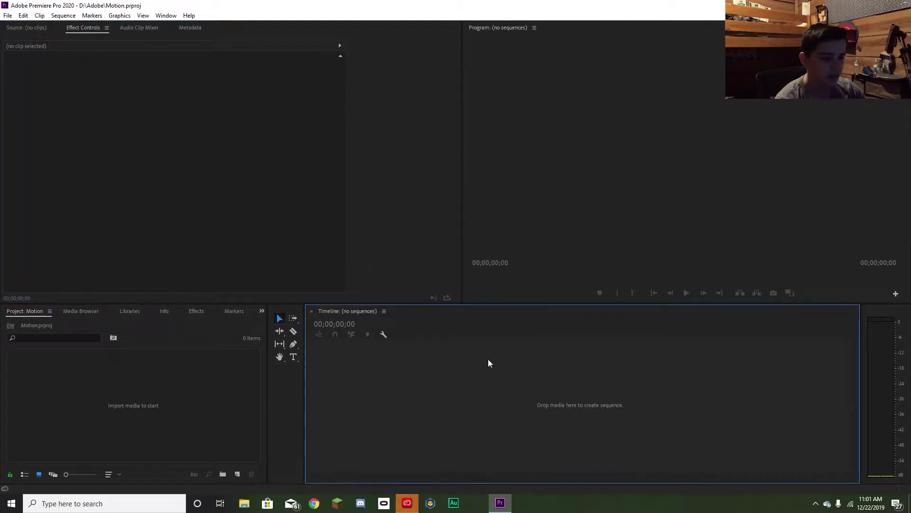
Create a sequence from Badlion Client 2019.12.09 - 22.57.45.01.mp4, found in Games (D:) > Geforce Videos > Badlion Client
{"action": "left_click", "coordinate": [251, 503]}
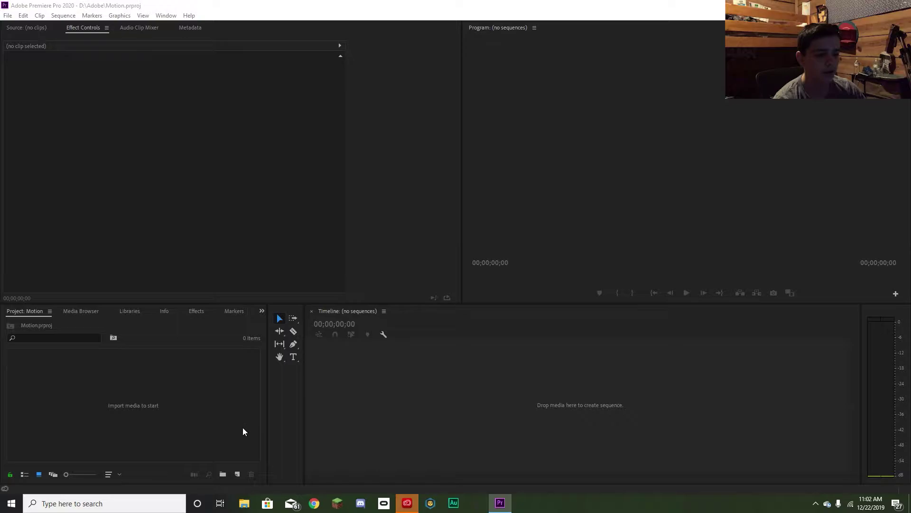
{"action": "right_click", "coordinate": [251, 502]}
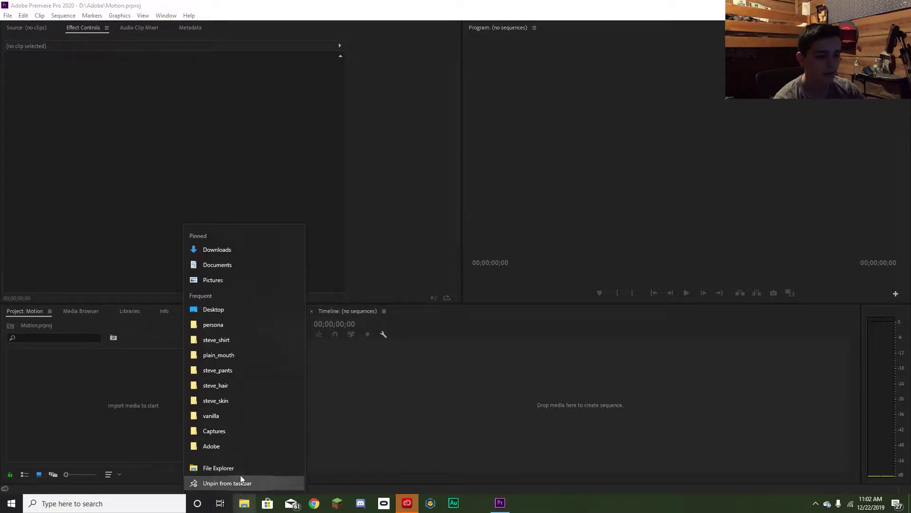
{"action": "left_click", "coordinate": [210, 445]}
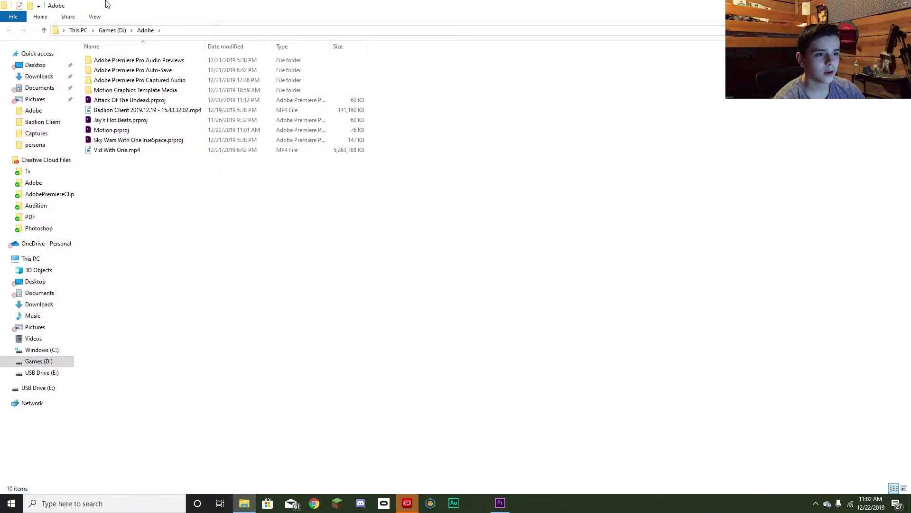
{"action": "left_click", "coordinate": [113, 31]}
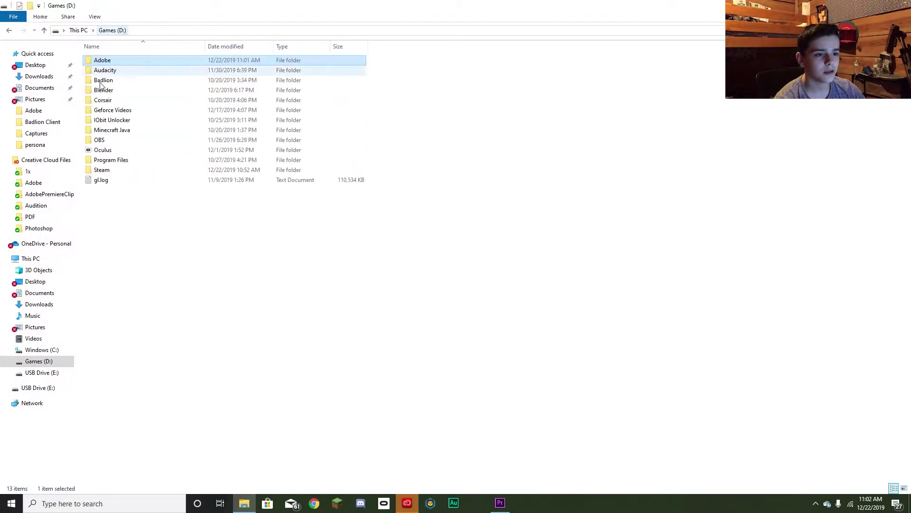
{"action": "double_click", "coordinate": [104, 111]}
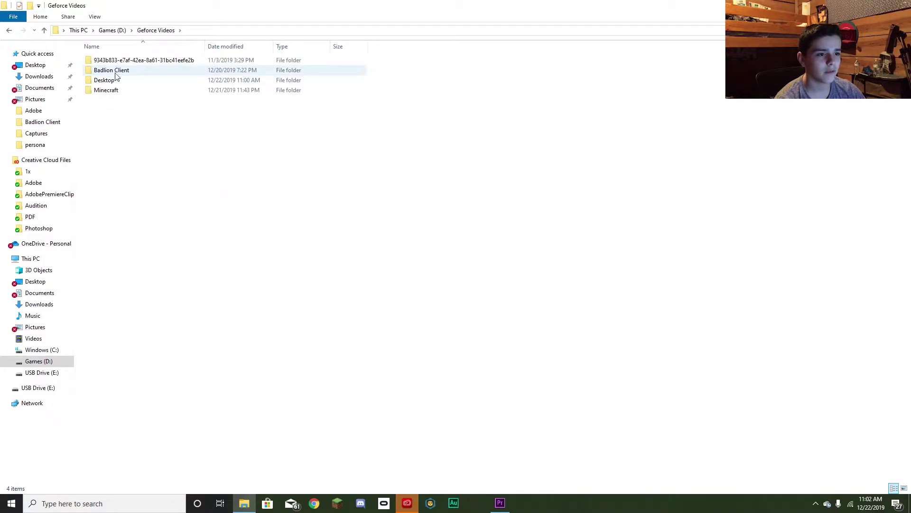
{"action": "double_click", "coordinate": [112, 70]}
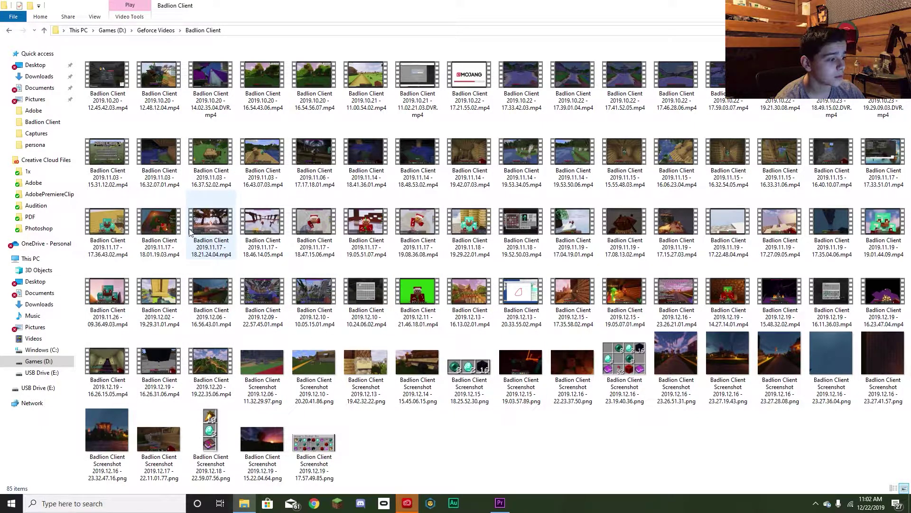
{"action": "left_click_drag", "start_coordinate": [263, 295], "coordinate": [494, 414]}
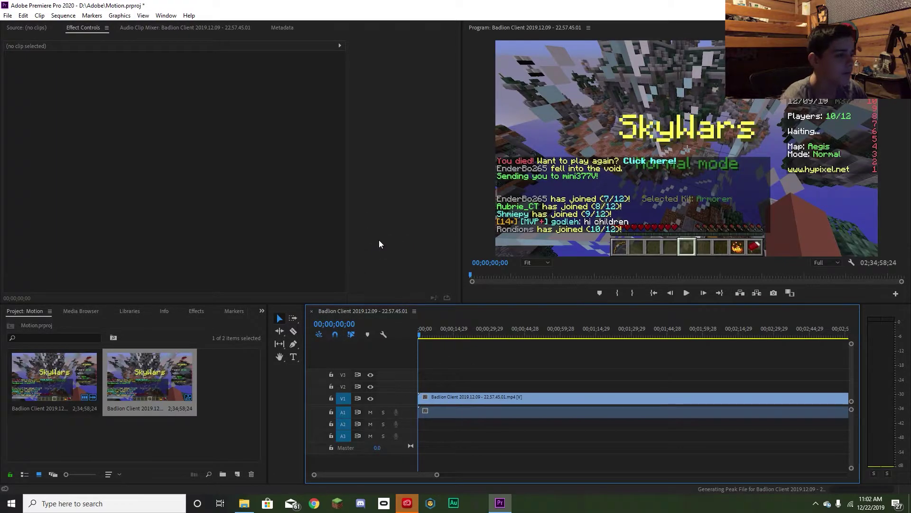
Play through the opening of the gameplay footage, skipping ahead and pausing at 00;00;27;29
{"action": "key", "text": "space"}
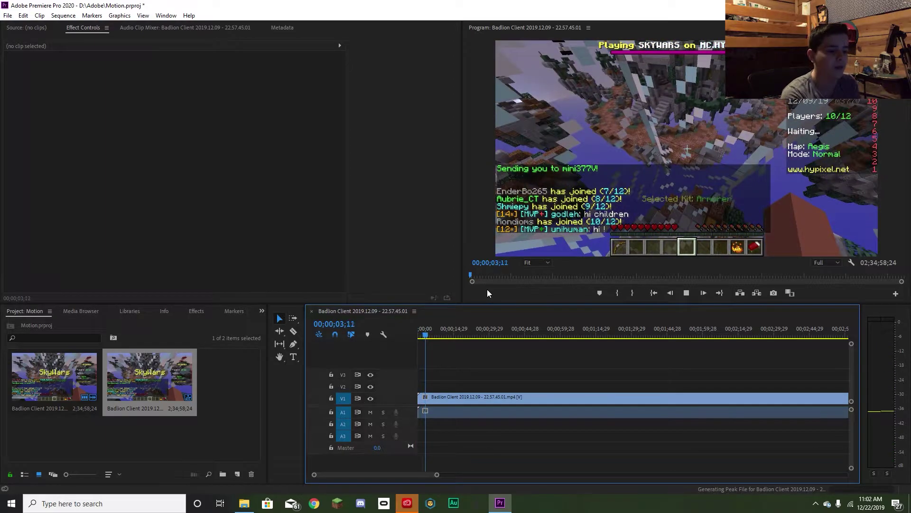
{"action": "key", "text": "super+e"}
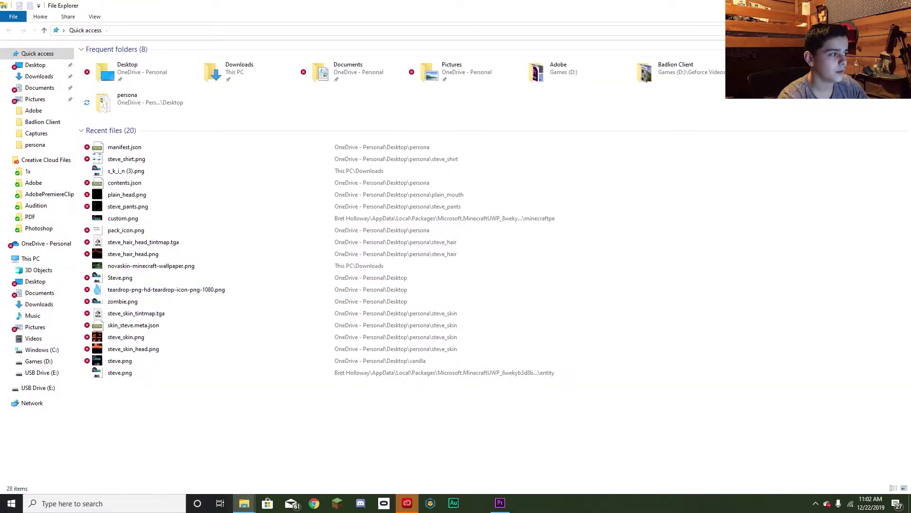
{"action": "left_click", "coordinate": [901, 5]}
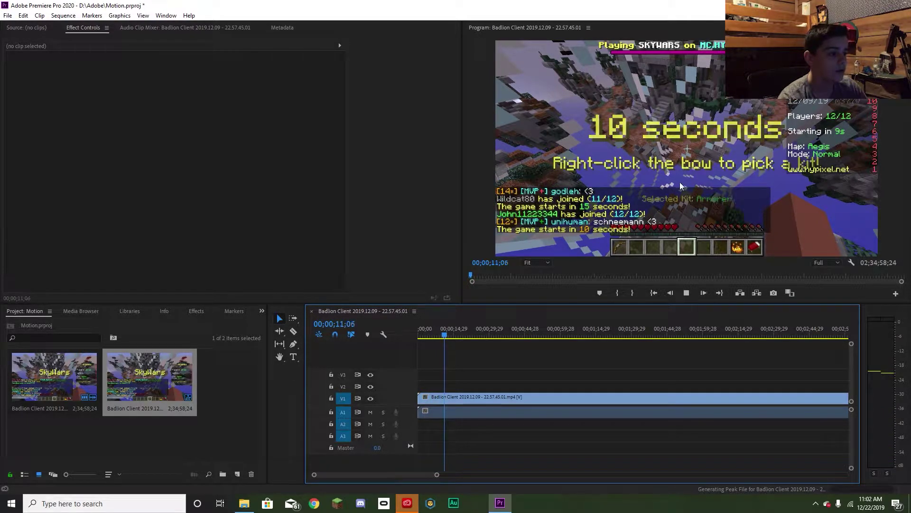
{"action": "left_click", "coordinate": [469, 335]}
{"action": "key", "text": "space"}
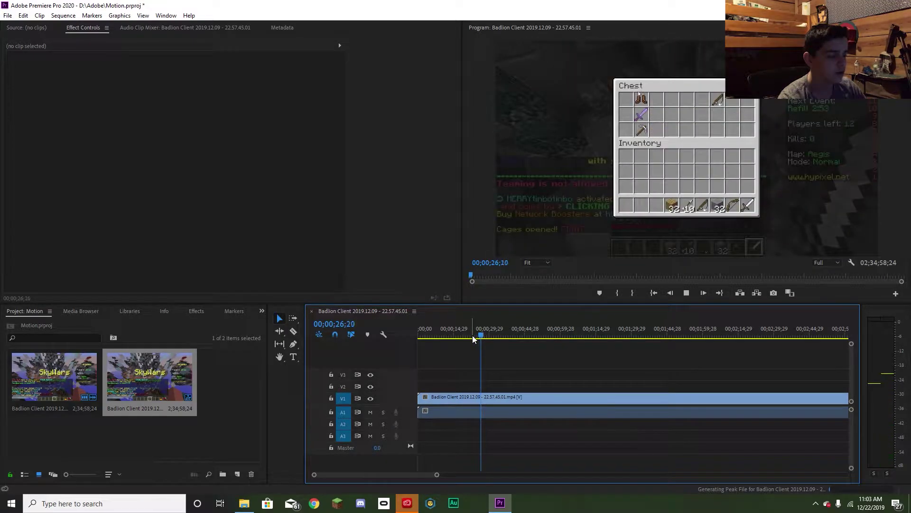
{"action": "key", "text": "space"}
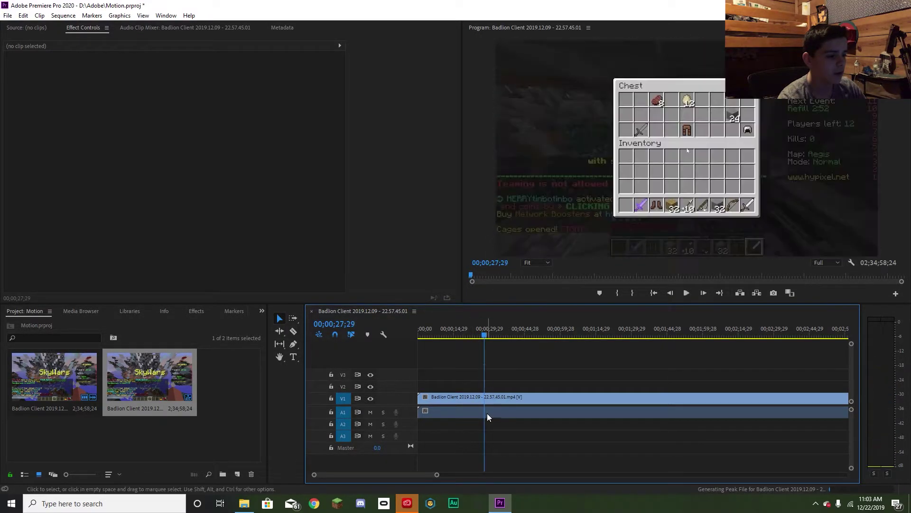
Unlink the clip's audio from its video and delete the audio part from A1
{"action": "left_click", "coordinate": [509, 398]}
{"action": "right_click", "coordinate": [512, 411]}
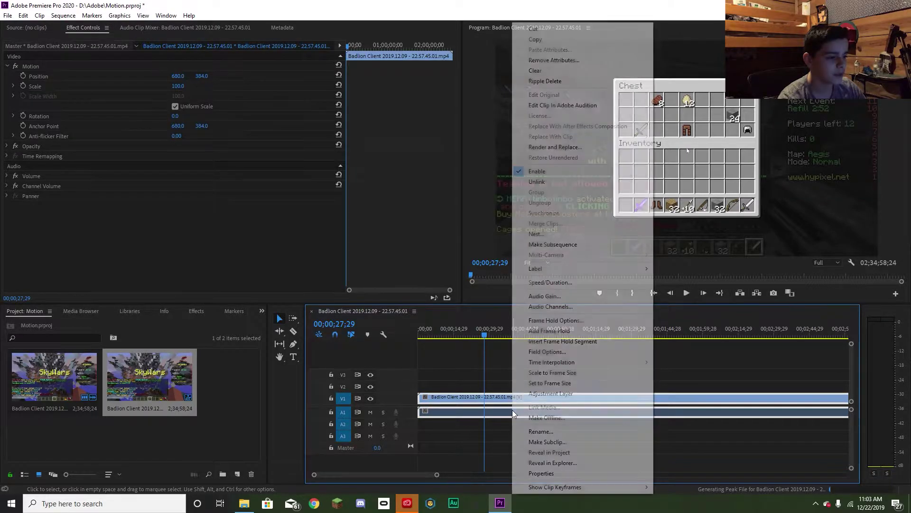
{"action": "left_click", "coordinate": [546, 182]}
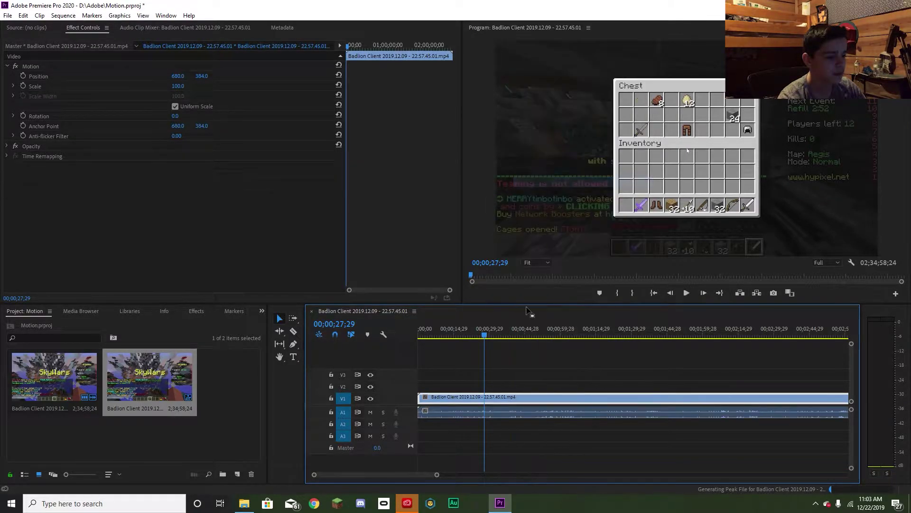
{"action": "left_click", "coordinate": [517, 414]}
{"action": "key", "text": "Delete"}
Find the start of the fight, split the clip at 00;00;54;10 and delete the footage before the cut
{"action": "key", "text": "space"}
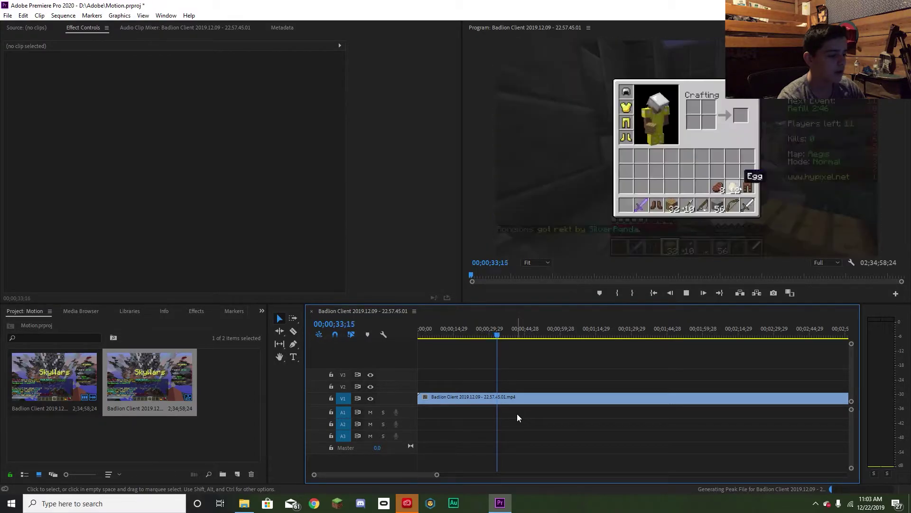
{"action": "left_click_drag", "start_coordinate": [520, 325], "coordinate": [528, 323]}
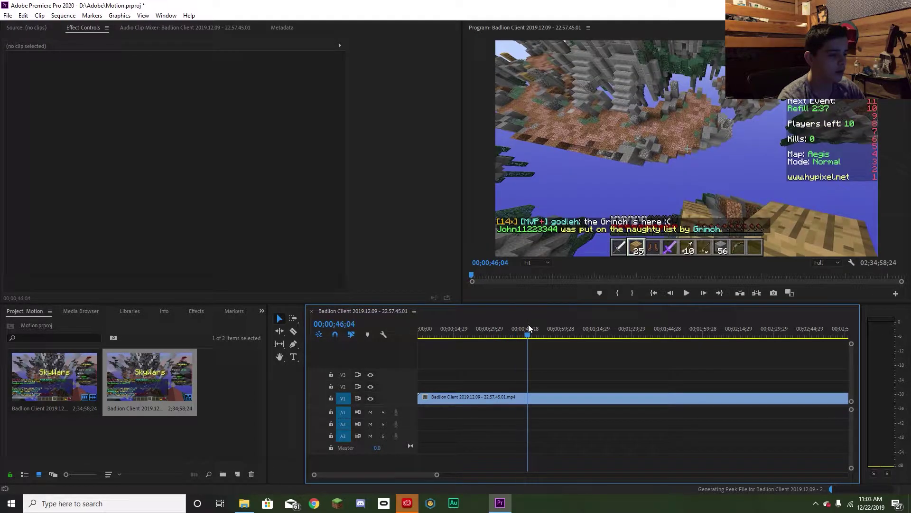
{"action": "key", "text": "space"}
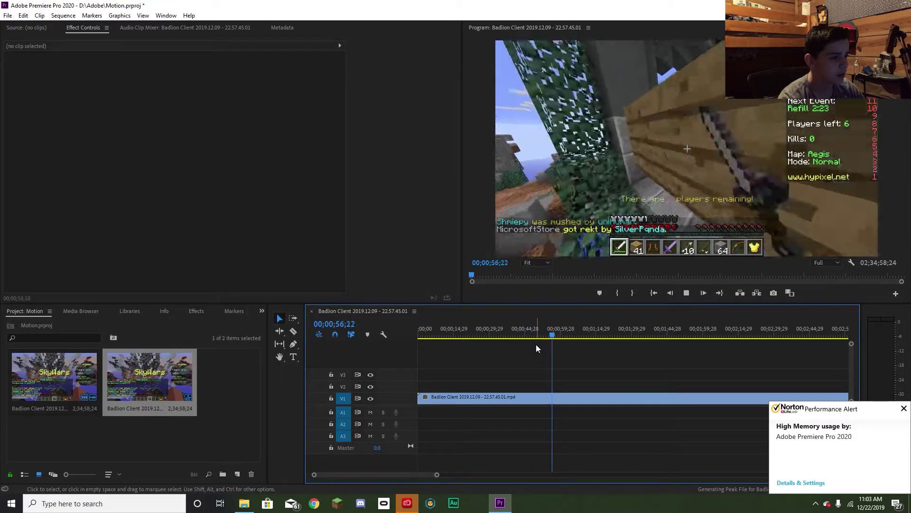
{"action": "key", "text": "space"}
{"action": "left_click", "coordinate": [551, 335]}
{"action": "left_click_drag", "start_coordinate": [552, 335], "coordinate": [546, 331]}
{"action": "key", "text": "space"}
{"action": "key", "text": "space"}
{"action": "key", "text": "ctrl+k"}
{"action": "left_click", "coordinate": [532, 396]}
{"action": "key", "text": "Delete"}
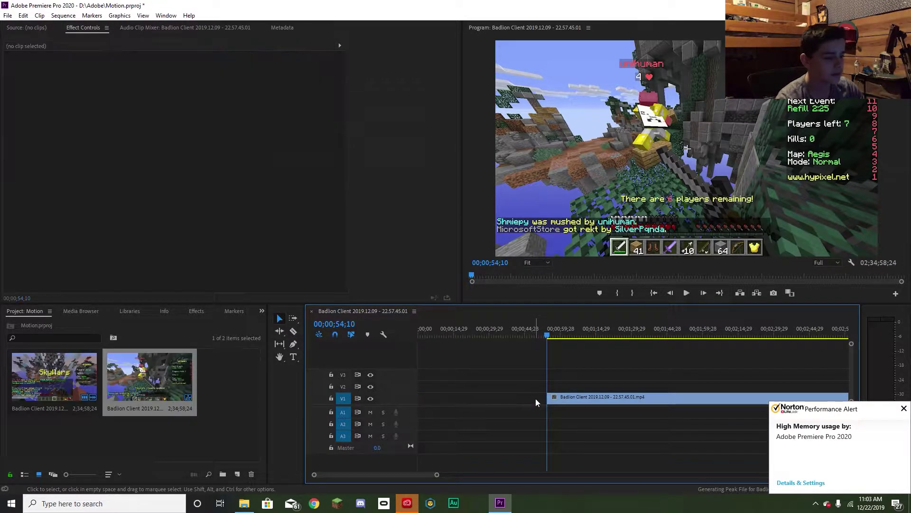
Move the remaining clip to the start of the sequence and play its opening up to 00;00;01;05
{"action": "left_click_drag", "start_coordinate": [579, 399], "coordinate": [445, 399]}
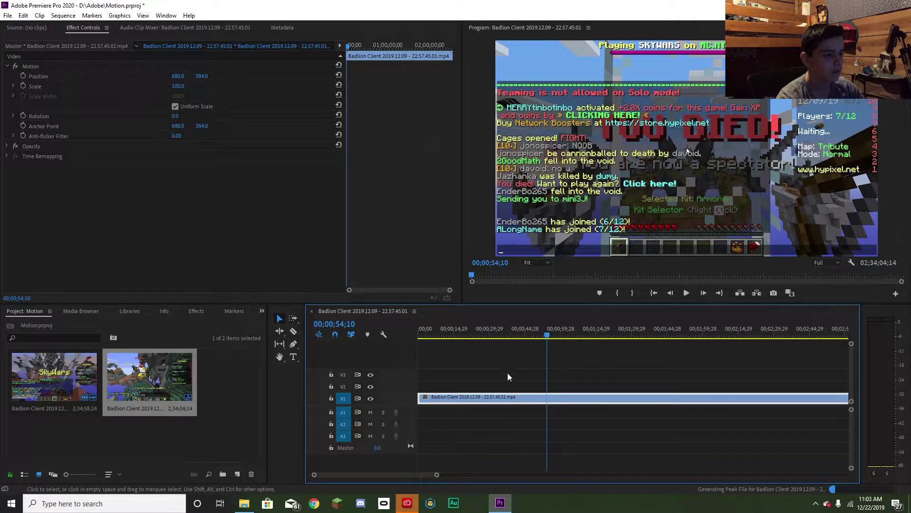
{"action": "left_click_drag", "start_coordinate": [469, 335], "coordinate": [407, 339]}
{"action": "key", "text": "space"}
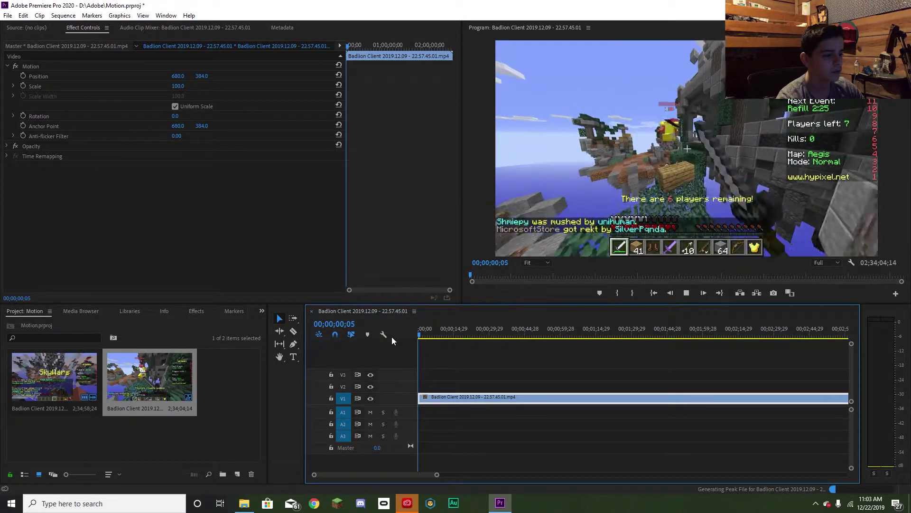
{"action": "key", "text": "space"}
{"action": "key", "text": "c"}
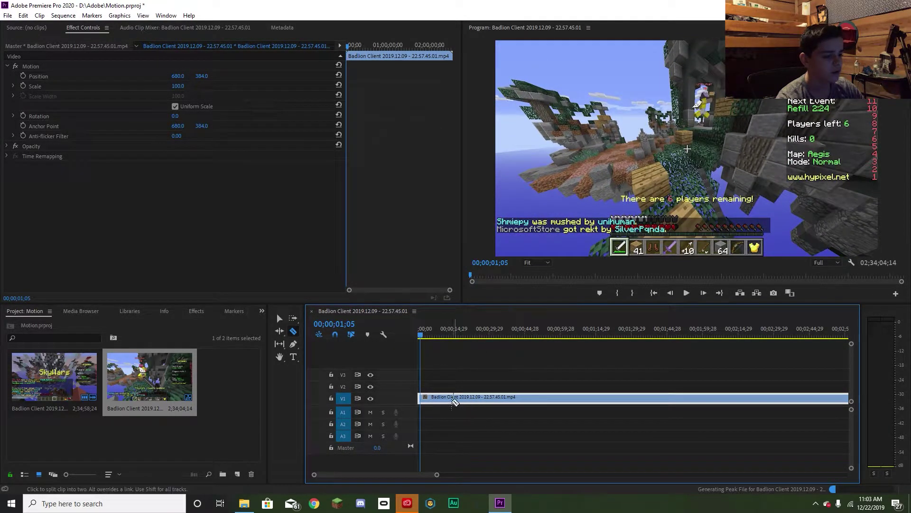
{"action": "key", "text": "v"}
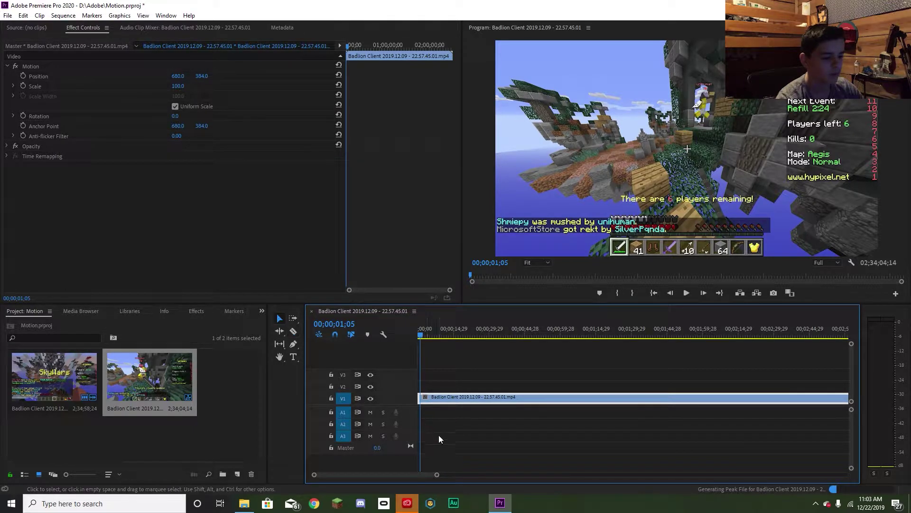
Split the clip at 00;00;01;14 with the Razor tool and delete everything after the cut
{"action": "left_click_drag", "start_coordinate": [436, 475], "coordinate": [383, 467]}
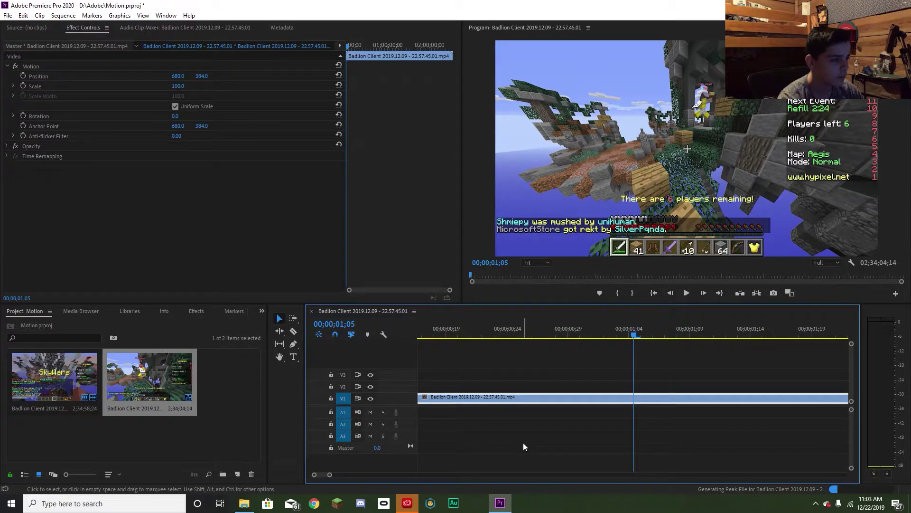
{"action": "key", "text": "space"}
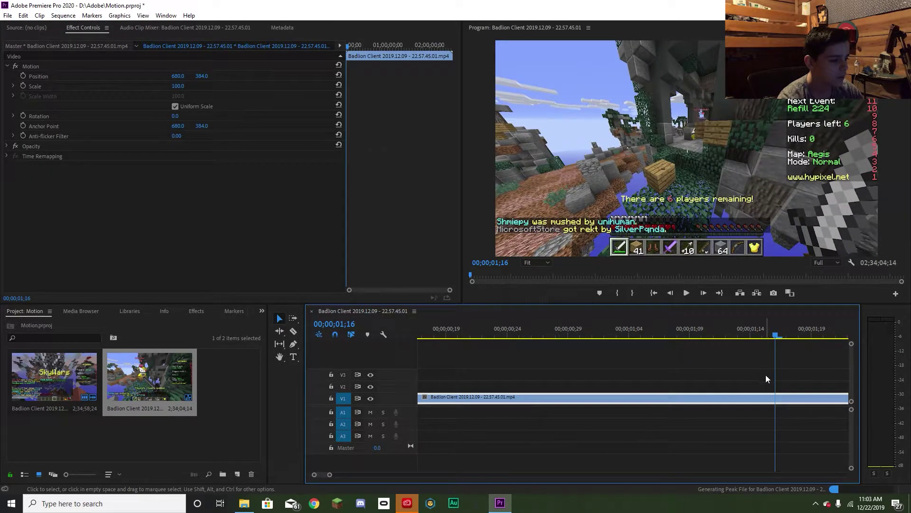
{"action": "key", "text": "Left"}
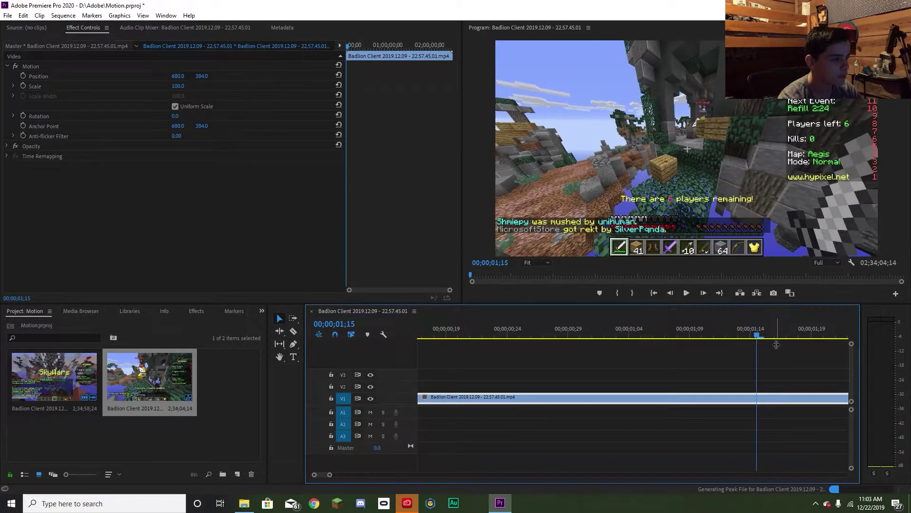
{"action": "key", "text": "Left"}
{"action": "key", "text": "c"}
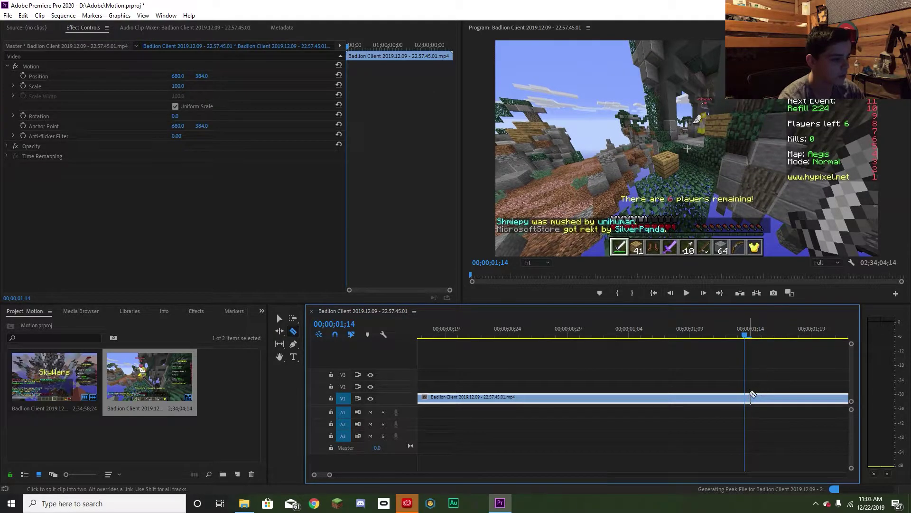
{"action": "left_click", "coordinate": [750, 396]}
{"action": "key", "text": "v"}
{"action": "left_click", "coordinate": [762, 398]}
{"action": "key", "text": "Delete"}
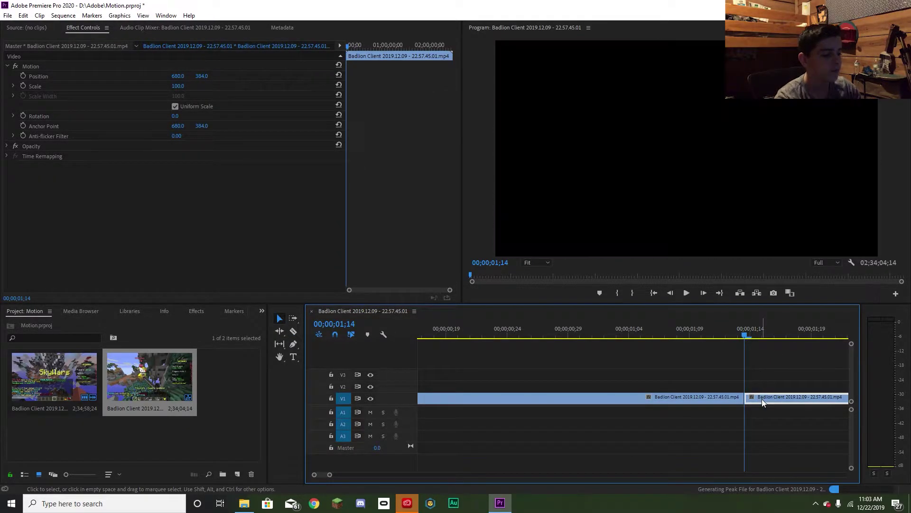
Play back the trimmed clip and return the playhead to 00;00;00;00
{"action": "left_click", "coordinate": [483, 339]}
{"action": "mouse_move", "coordinate": [482, 342]}
{"action": "left_mouse_down"}
{"action": "mouse_move", "coordinate": [403, 341]}
{"action": "mouse_move", "coordinate": [483, 341]}
{"action": "left_mouse_up"}
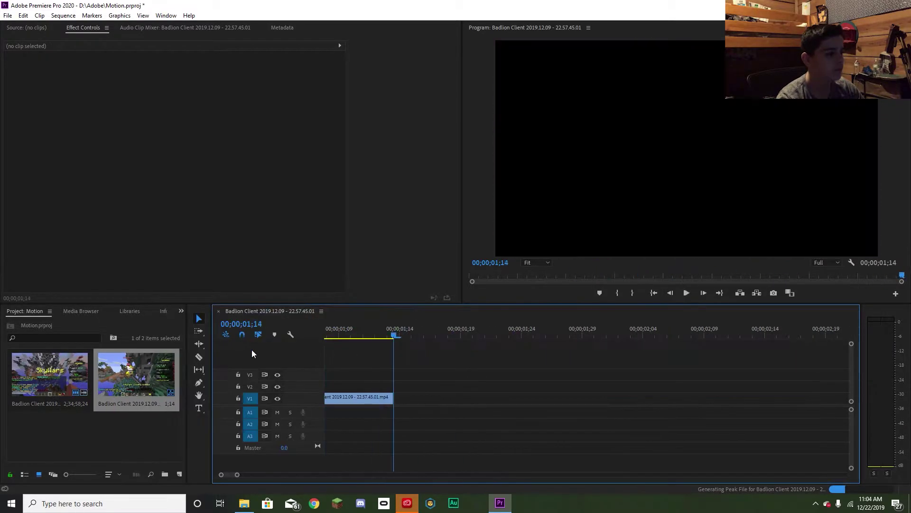
{"action": "key", "text": "space"}
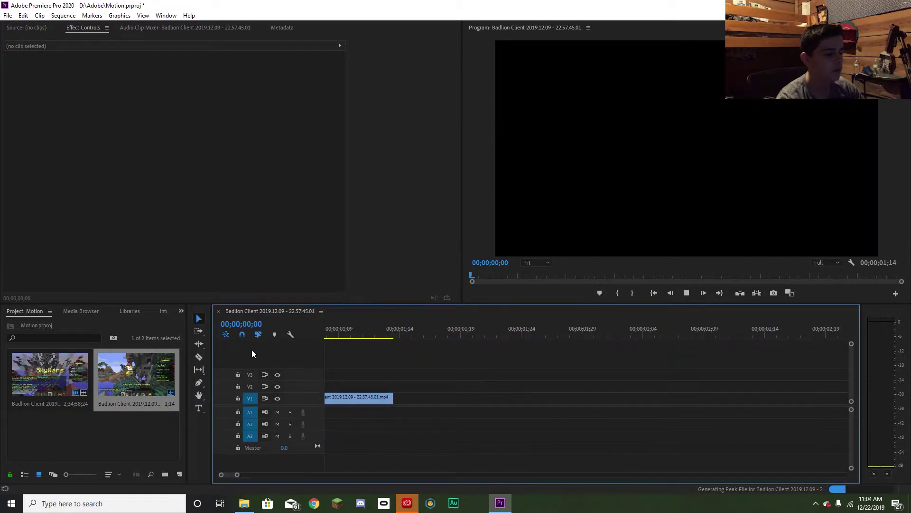
{"action": "key", "text": "space"}
{"action": "left_click_drag", "start_coordinate": [384, 336], "coordinate": [281, 321]}
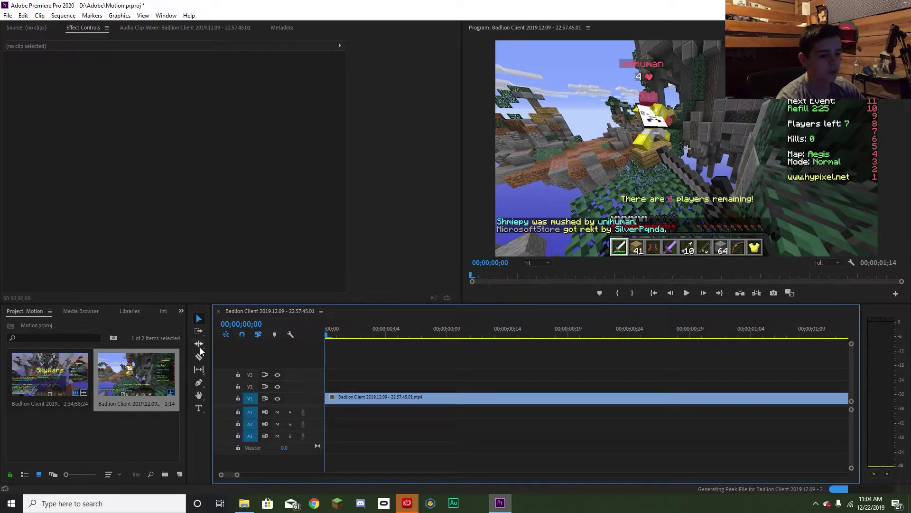
Turn on Position keyframing for the clip at 00;00;00;00 and select its image in the program monitor
{"action": "left_click", "coordinate": [360, 398]}
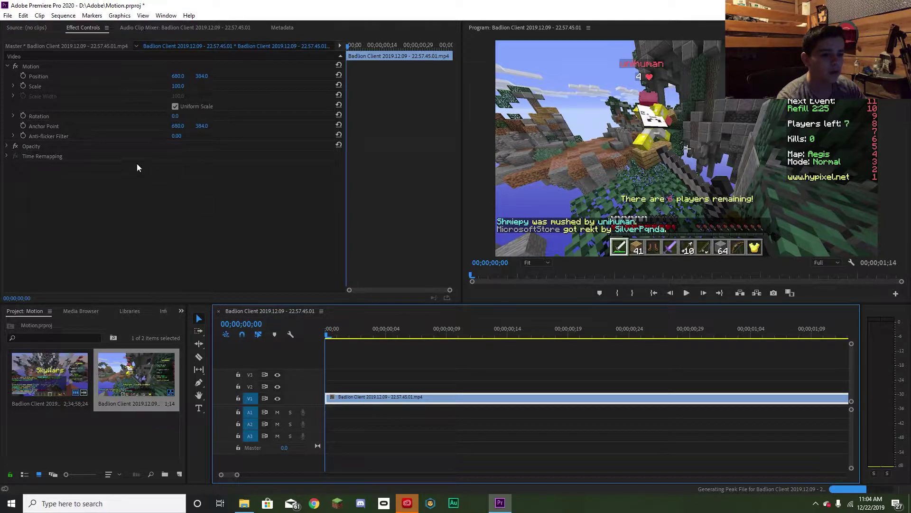
{"action": "left_click", "coordinate": [23, 76]}
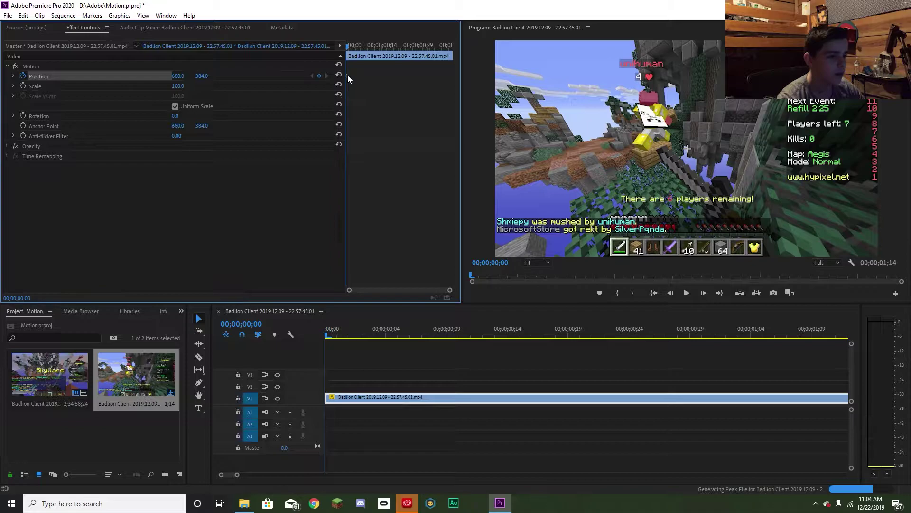
{"action": "left_click", "coordinate": [680, 130]}
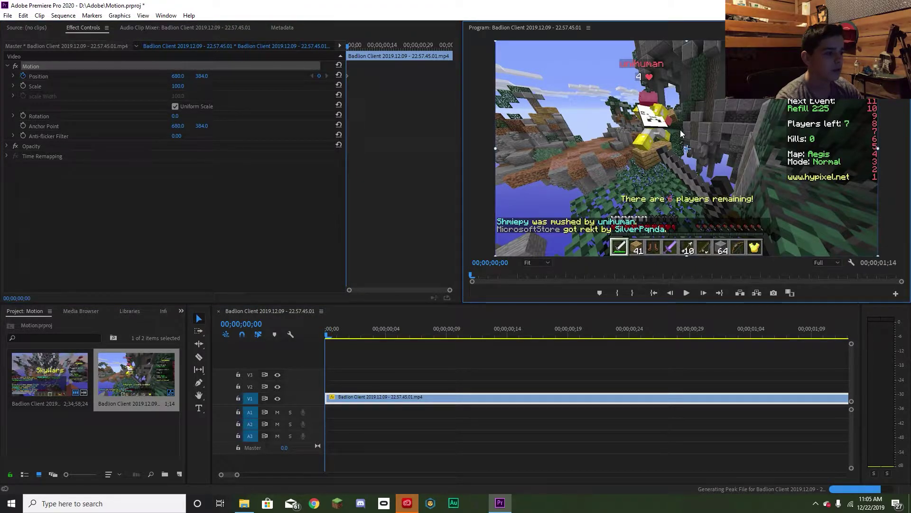
Scale the clip to 327.3 and position it at 1209.8, 726.6 on the first frame so the player figure appears large
{"action": "left_click_drag", "start_coordinate": [680, 131], "coordinate": [595, 153]}
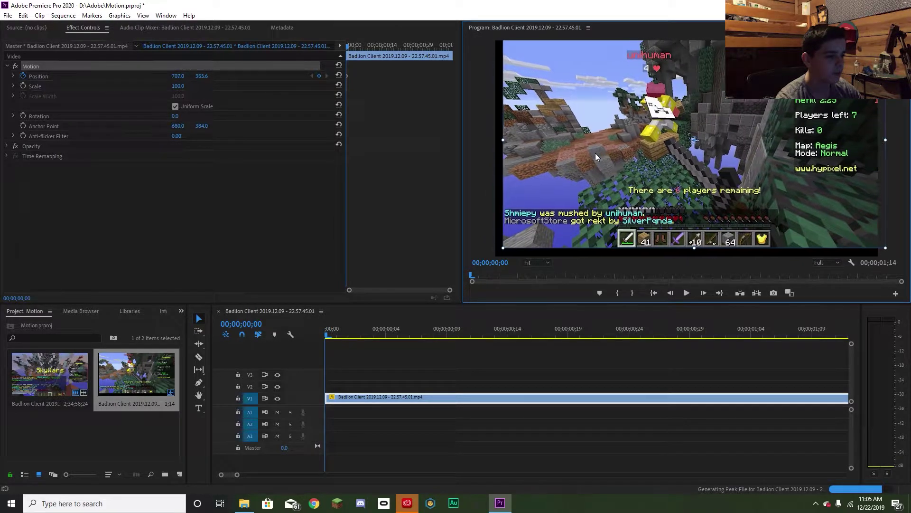
{"action": "left_click_drag", "start_coordinate": [423, 307], "coordinate": [152, 489]}
{"action": "left_click_drag", "start_coordinate": [588, 167], "coordinate": [728, 256]}
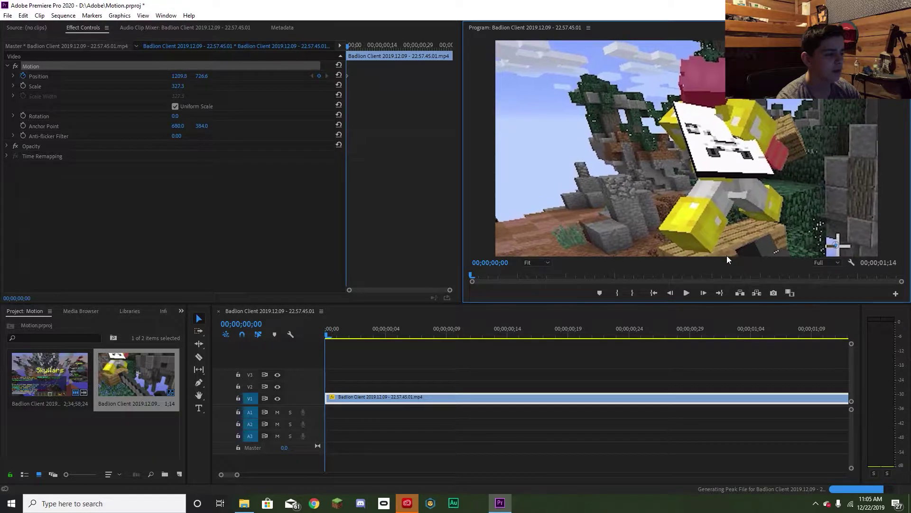
Reposition the clip on each of the next two frames to keep the figure in place, setting the first to 1262.1, 743.5
{"action": "left_click", "coordinate": [391, 152]}
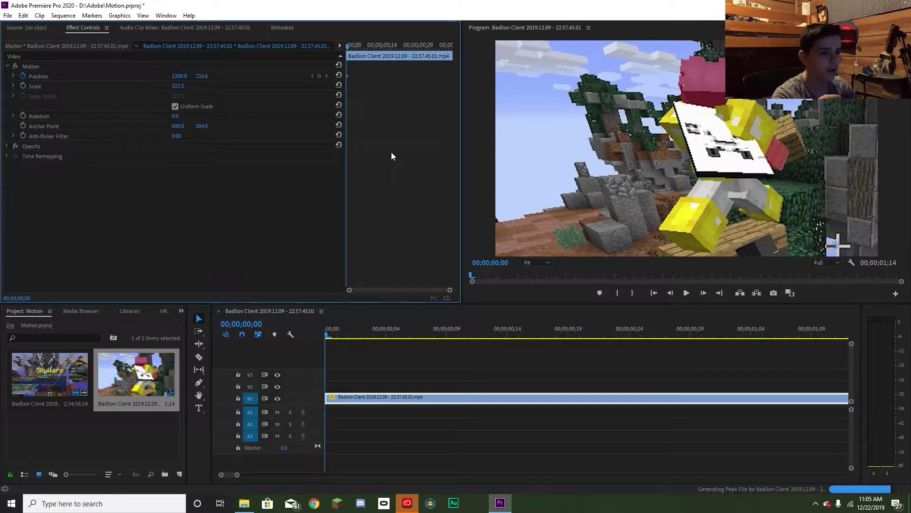
{"action": "key", "text": "Right"}
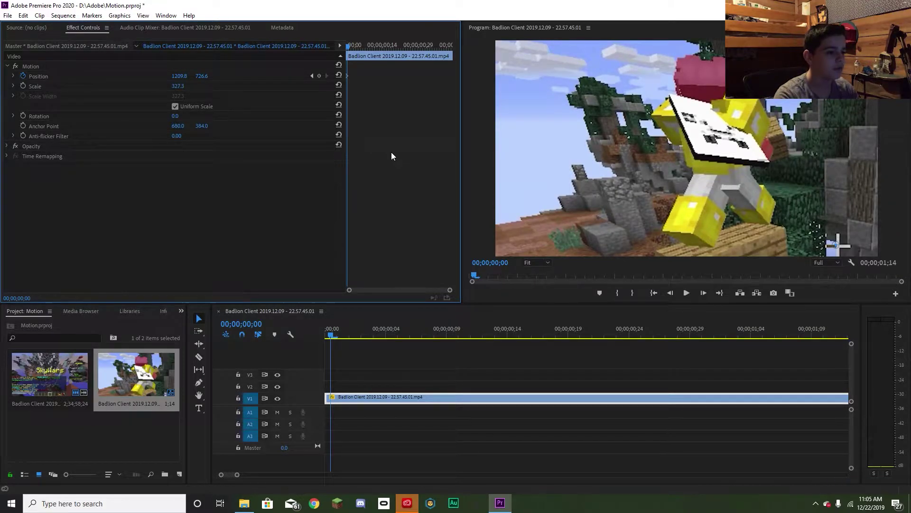
{"action": "left_click_drag", "start_coordinate": [614, 104], "coordinate": [629, 109]}
{"action": "left_click", "coordinate": [404, 136]}
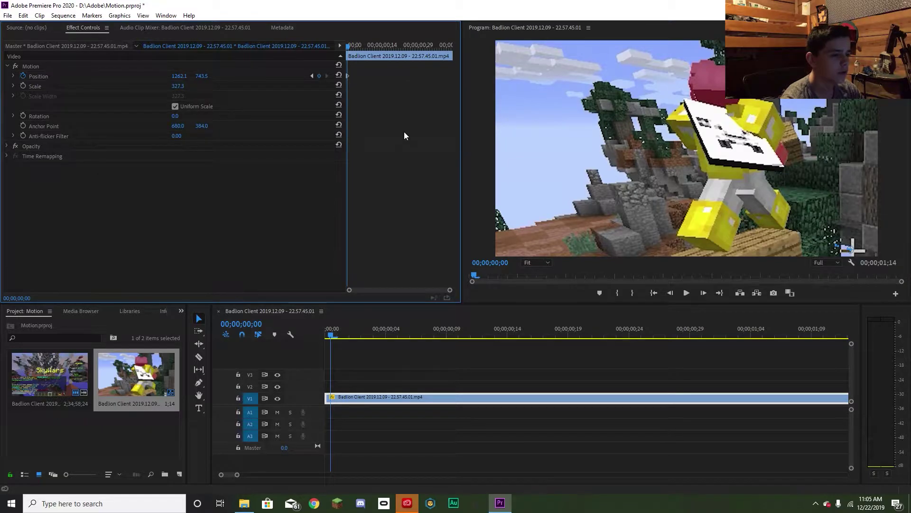
{"action": "key", "text": "Right"}
{"action": "left_click_drag", "start_coordinate": [644, 162], "coordinate": [662, 153]}
Keyframe the clip's position frame by frame up to 00;00;00;02, keeping the player figure aligned in the picture
{"action": "left_click", "coordinate": [401, 161]}
{"action": "key", "text": "Right"}
{"action": "left_click_drag", "start_coordinate": [653, 170], "coordinate": [625, 155]}
{"action": "left_click", "coordinate": [409, 184]}
{"action": "key", "text": "Right"}
{"action": "left_click_drag", "start_coordinate": [685, 172], "coordinate": [695, 171]}
{"action": "left_click", "coordinate": [402, 213]}
{"action": "key", "text": "Right"}
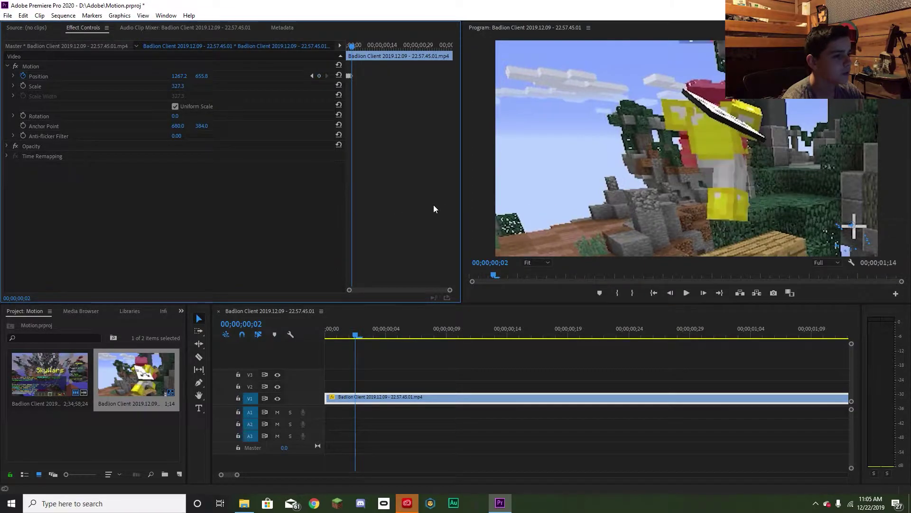
{"action": "left_click_drag", "start_coordinate": [665, 204], "coordinate": [672, 185]}
Continue the position keyframes frame by frame up to 00;00;00;04, placing the clip at 902.7, 603.4 there
{"action": "left_click", "coordinate": [440, 217]}
{"action": "key", "text": "Right"}
{"action": "left_click", "coordinate": [409, 209]}
{"action": "left_click", "coordinate": [450, 219]}
{"action": "key", "text": "Right"}
{"action": "left_click", "coordinate": [425, 176]}
{"action": "key", "text": "Right"}
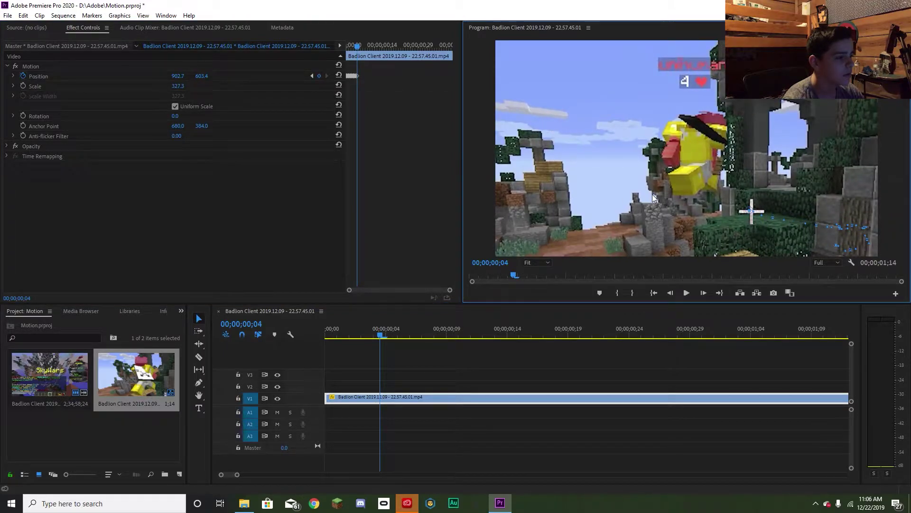
Track the figure with position keyframes on each frame up to 00;00;00;06, placing the clip at 955.0, 611.9 there
{"action": "left_click", "coordinate": [358, 228]}
{"action": "key", "text": "Right"}
{"action": "left_click_drag", "start_coordinate": [626, 204], "coordinate": [653, 217]}
{"action": "left_click", "coordinate": [424, 231]}
{"action": "left_click", "coordinate": [390, 205]}
{"action": "key", "text": "Right"}
{"action": "left_click", "coordinate": [381, 218]}
{"action": "key", "text": "Right"}
{"action": "left_click", "coordinate": [625, 203]}
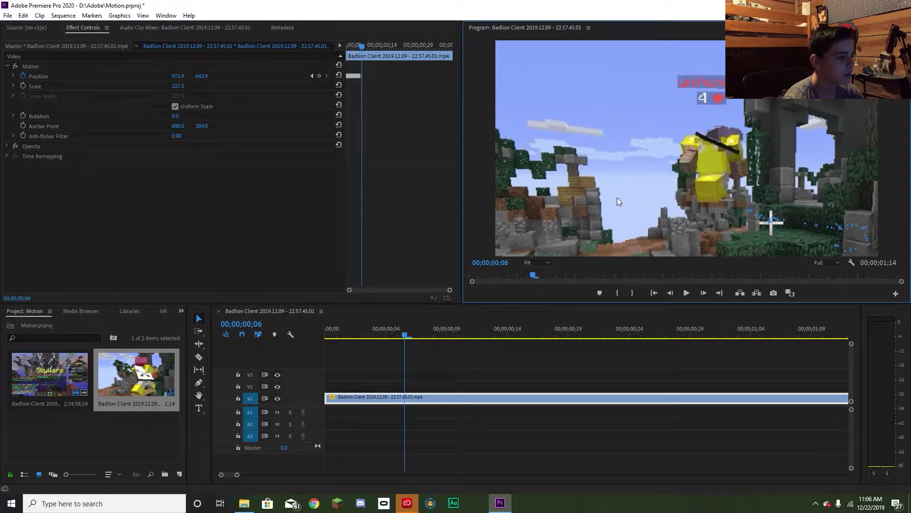
{"action": "left_click_drag", "start_coordinate": [690, 169], "coordinate": [686, 161]}
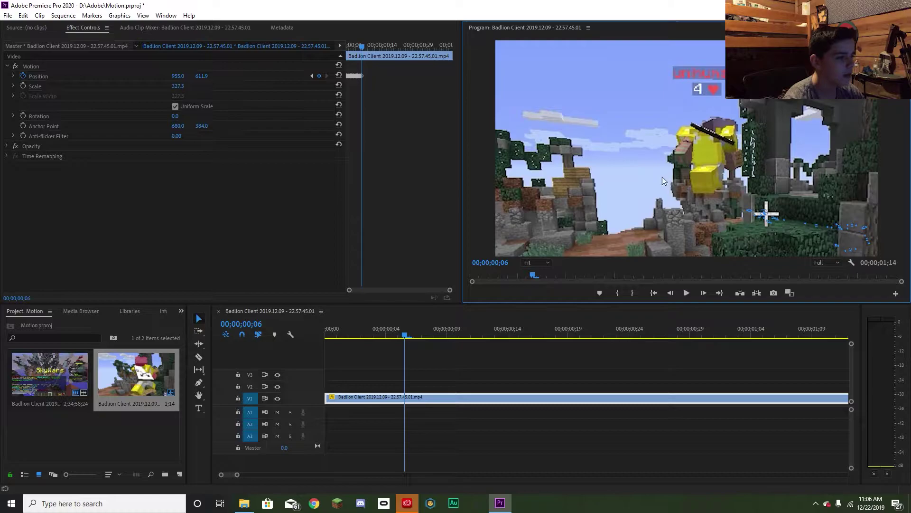
Add position keyframes on each frame up to 00;00;00;08 to follow the figure, using 912.9, 557.9 at 00;00;00;07
{"action": "left_click", "coordinate": [423, 231]}
{"action": "key", "text": "Right"}
{"action": "mouse_move", "coordinate": [618, 204]}
{"action": "left_mouse_down"}
{"action": "mouse_move", "coordinate": [603, 202]}
{"action": "mouse_move", "coordinate": [634, 206]}
{"action": "left_mouse_up"}
{"action": "left_click", "coordinate": [399, 226]}
{"action": "key", "text": "Right"}
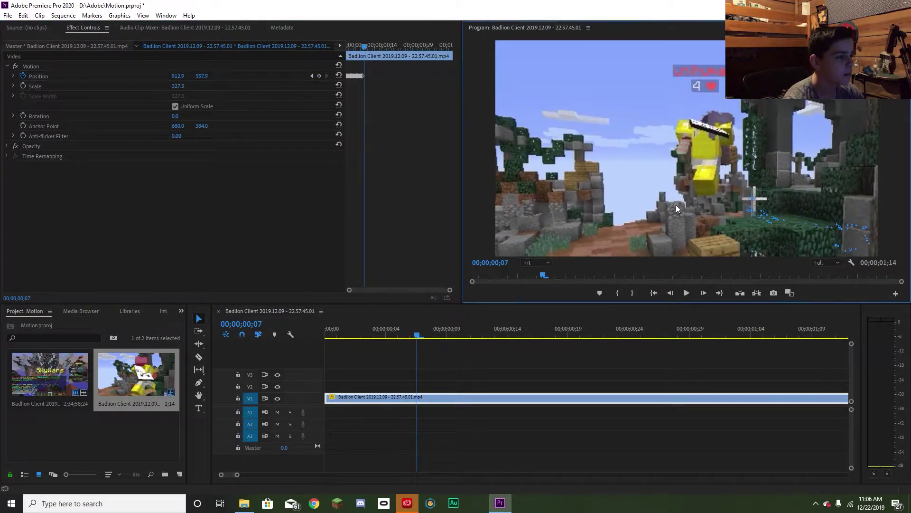
{"action": "left_click", "coordinate": [391, 221]}
{"action": "key", "text": "Right"}
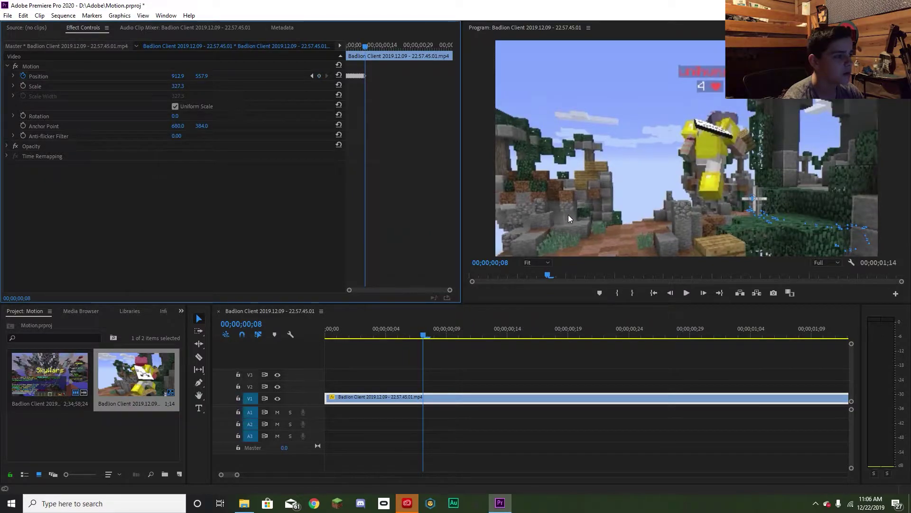
{"action": "left_click_drag", "start_coordinate": [568, 214], "coordinate": [561, 214]}
Keep repositioning the clip on every remaining frame to track the figure until the clip ends at 00;00;01;14
{"action": "left_click", "coordinate": [409, 235]}
{"action": "key", "text": "Right"}
{"action": "left_click_drag", "start_coordinate": [618, 215], "coordinate": [571, 218]}
{"action": "left_click", "coordinate": [382, 230]}
{"action": "key", "text": "Right"}
{"action": "left_click", "coordinate": [406, 230]}
{"action": "key", "text": "Right"}
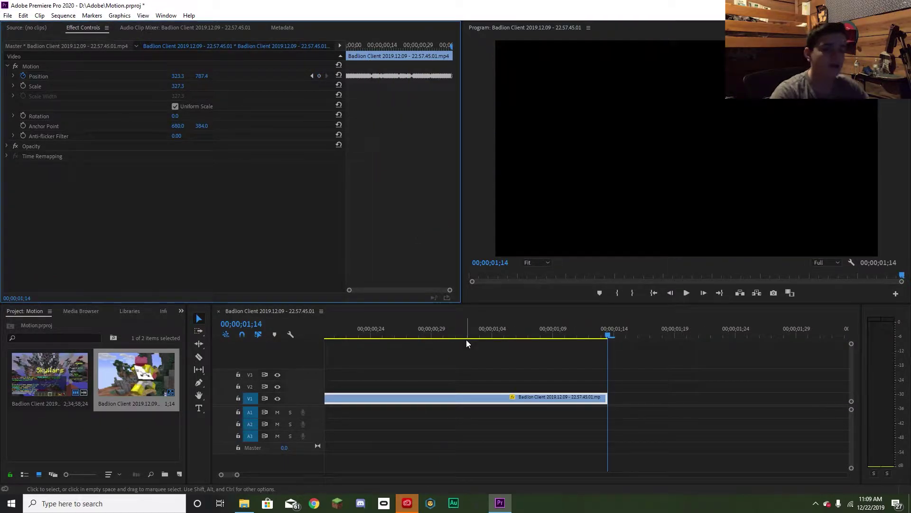
Return the playhead to 00;00;00;00, deselect the clip and maximize the program monitor with its zoom level kept at Fit
{"action": "left_click_drag", "start_coordinate": [453, 332], "coordinate": [217, 339]}
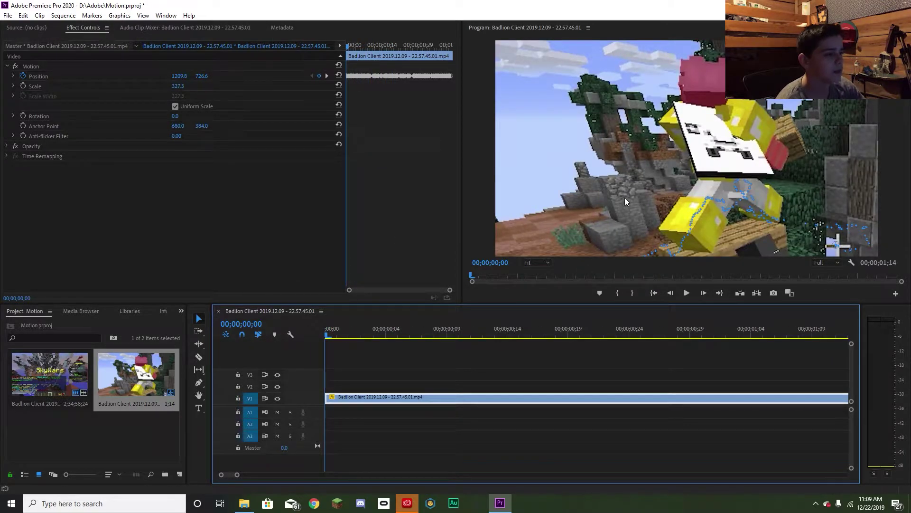
{"action": "key", "text": "grave"}
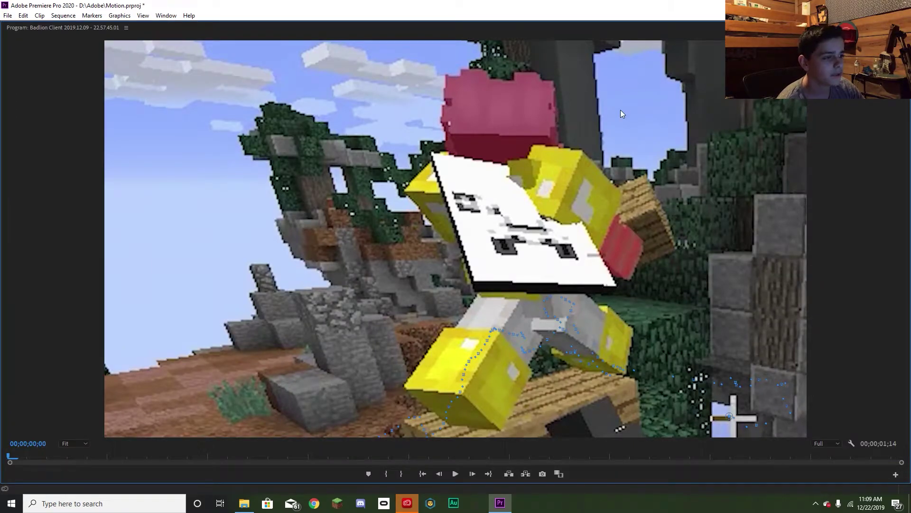
{"action": "key", "text": "grave"}
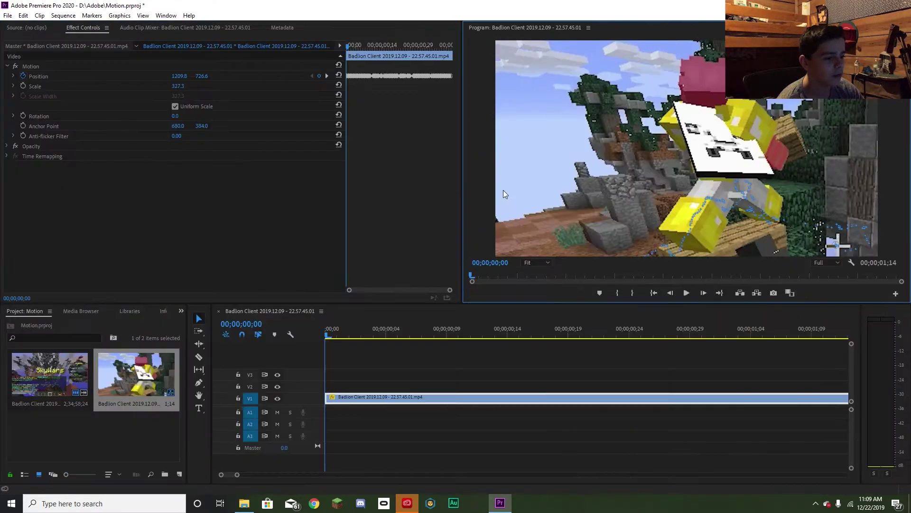
{"action": "left_click", "coordinate": [426, 340]}
{"action": "key", "text": "grave"}
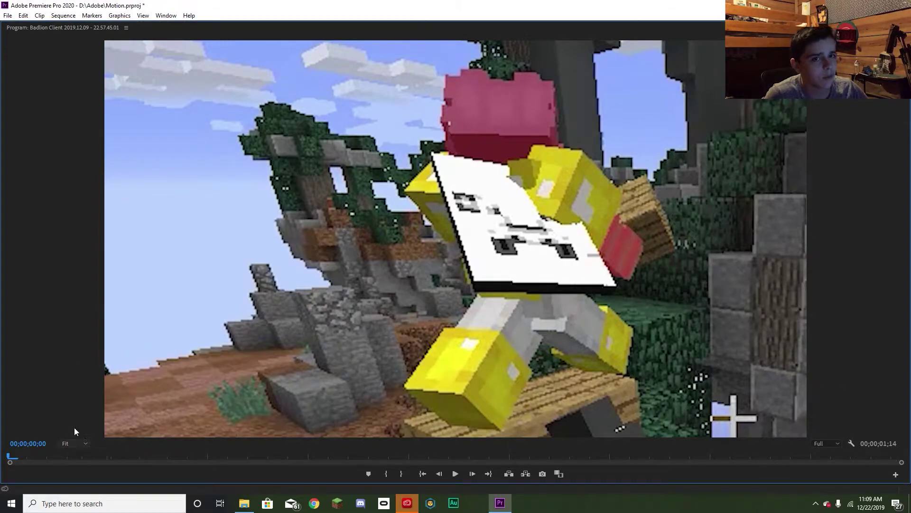
{"action": "left_click", "coordinate": [75, 443]}
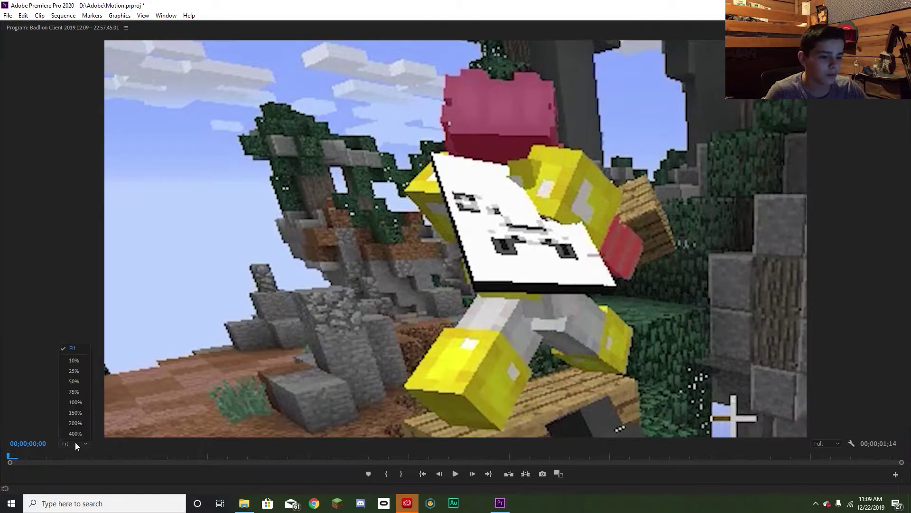
{"action": "left_click", "coordinate": [80, 448]}
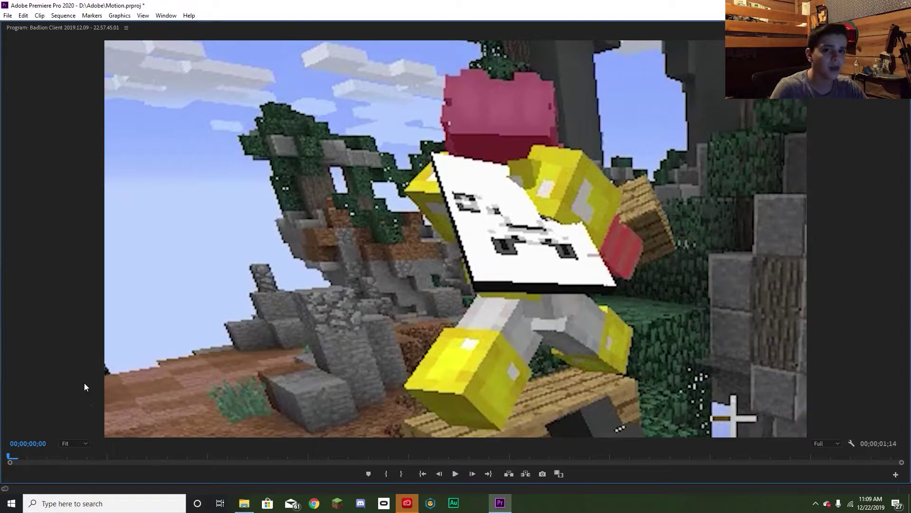
Play the tracked clip repeatedly from the start in the maximized program monitor, stop playback and restore the normal workspace layout
{"action": "key", "text": "space"}
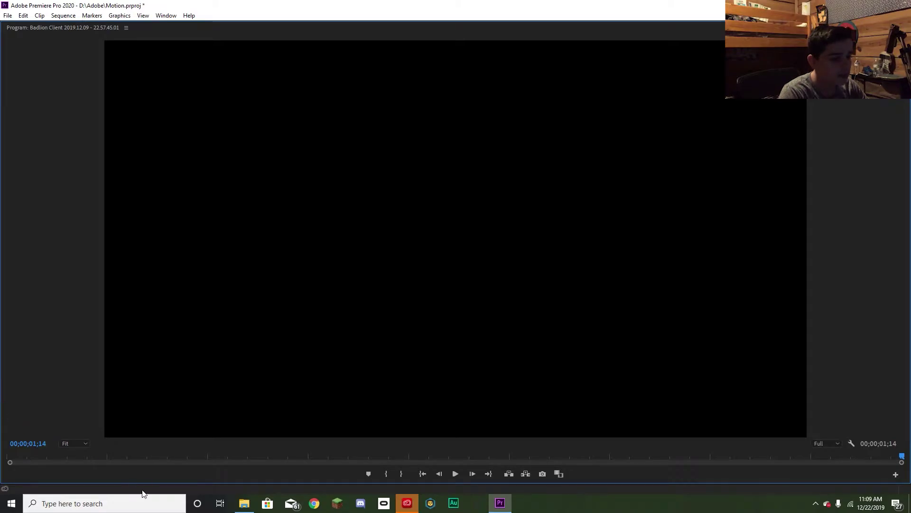
{"action": "left_click", "coordinate": [30, 457]}
{"action": "left_click_drag", "start_coordinate": [29, 457], "coordinate": [4, 457]}
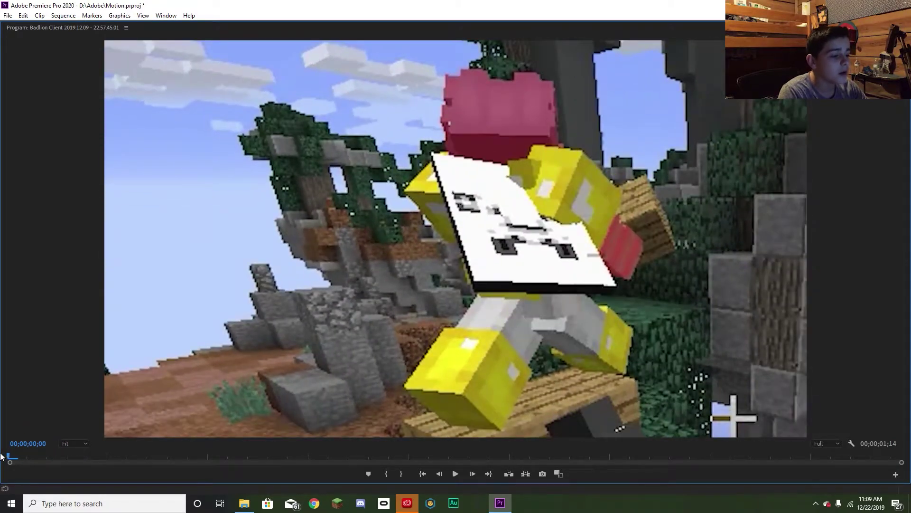
{"action": "key", "text": "space"}
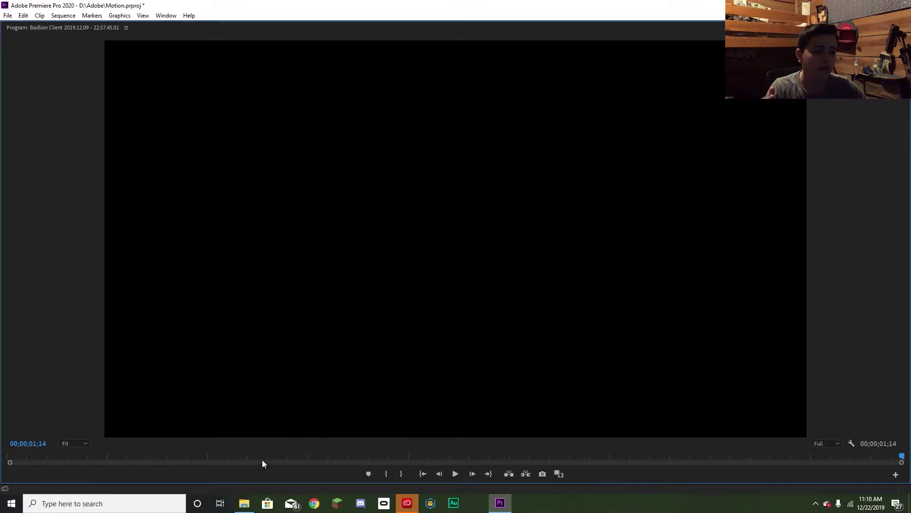
{"action": "key", "text": "space"}
{"action": "left_click", "coordinate": [16, 463]}
{"action": "mouse_move", "coordinate": [17, 468]}
{"action": "left_mouse_down"}
{"action": "mouse_move", "coordinate": [1, 465]}
{"action": "mouse_move", "coordinate": [1, 430]}
{"action": "left_mouse_up"}
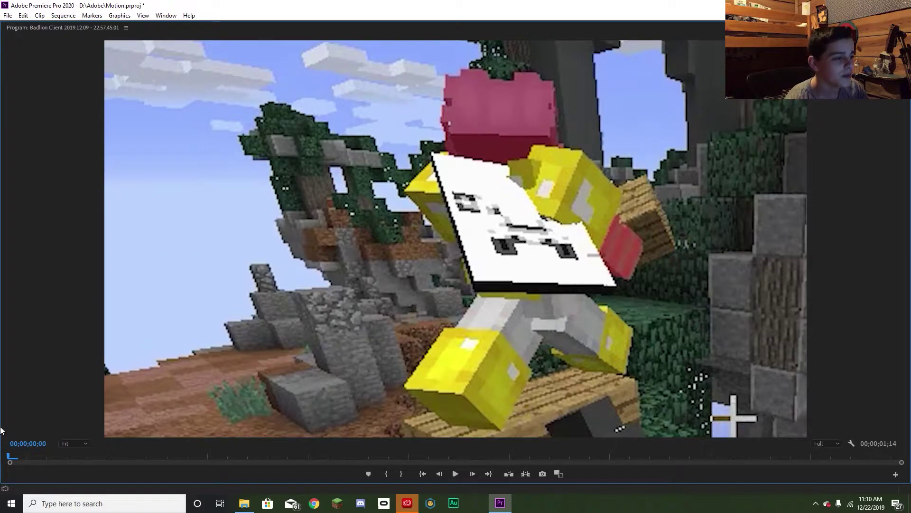
{"action": "key", "text": "space"}
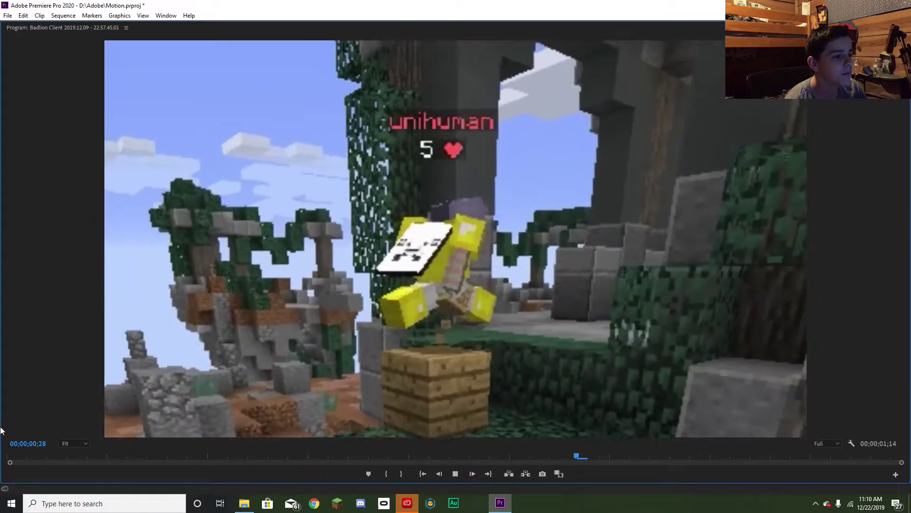
{"action": "key", "text": "space"}
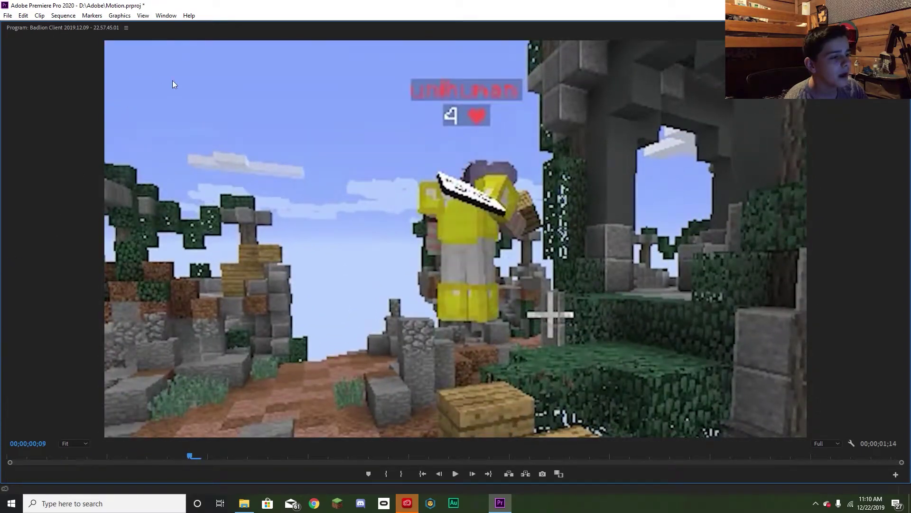
{"action": "key", "text": "grave"}
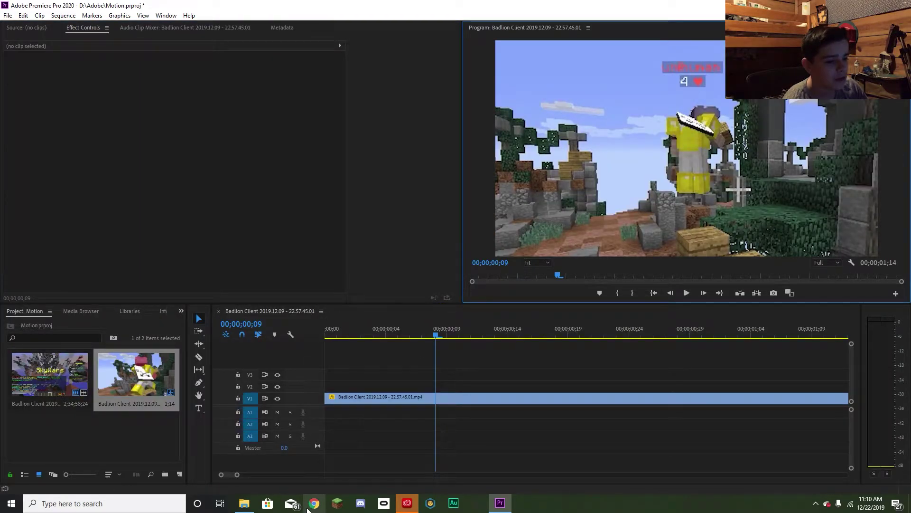
Switch to File Explorer and open Vid With One.mp4 from the Adobe folder on the Games (D:) drive
{"action": "left_click", "coordinate": [243, 504]}
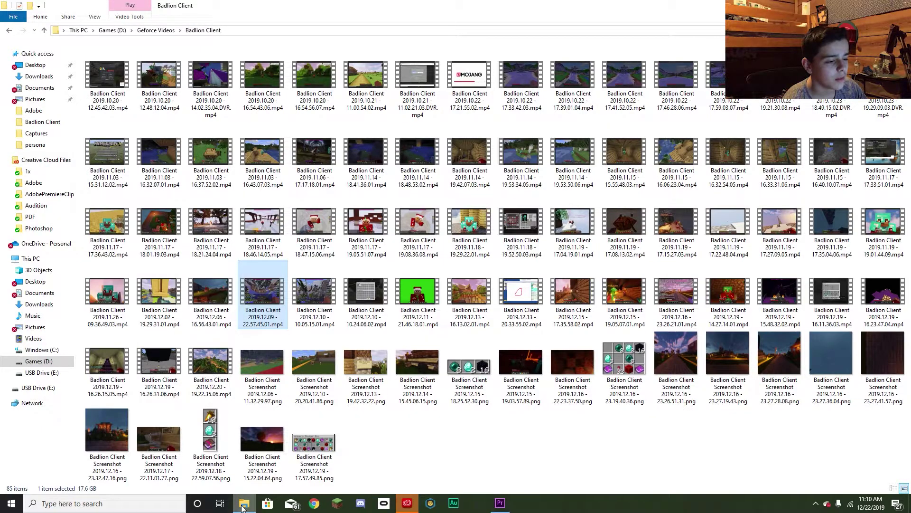
{"action": "left_click", "coordinate": [45, 362]}
{"action": "double_click", "coordinate": [138, 60]}
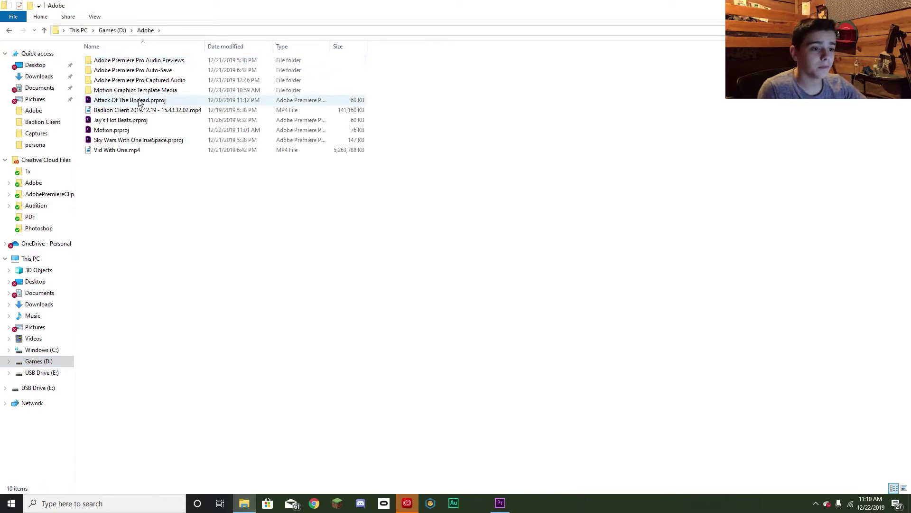
{"action": "double_click", "coordinate": [137, 152]}
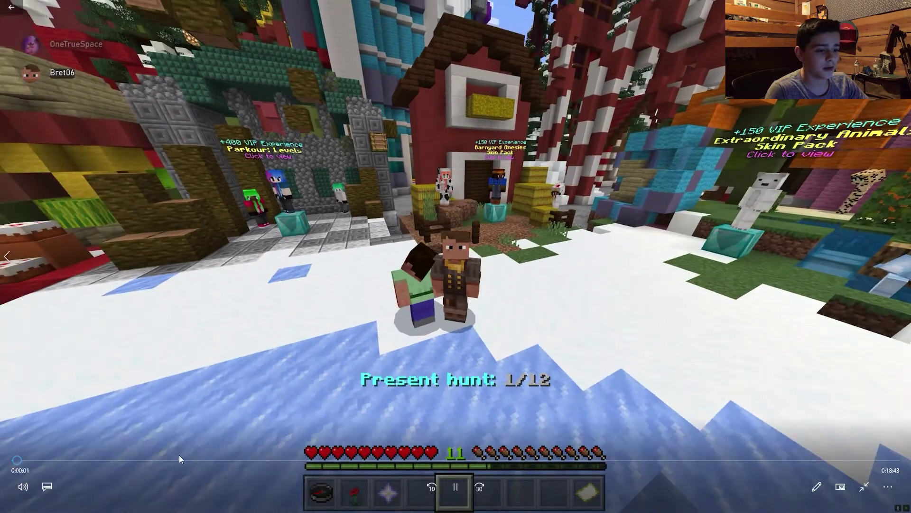
Skip the video ahead to about 0:03:18, mute its sound and watch the zoomed tracking effect
{"action": "left_click", "coordinate": [173, 459]}
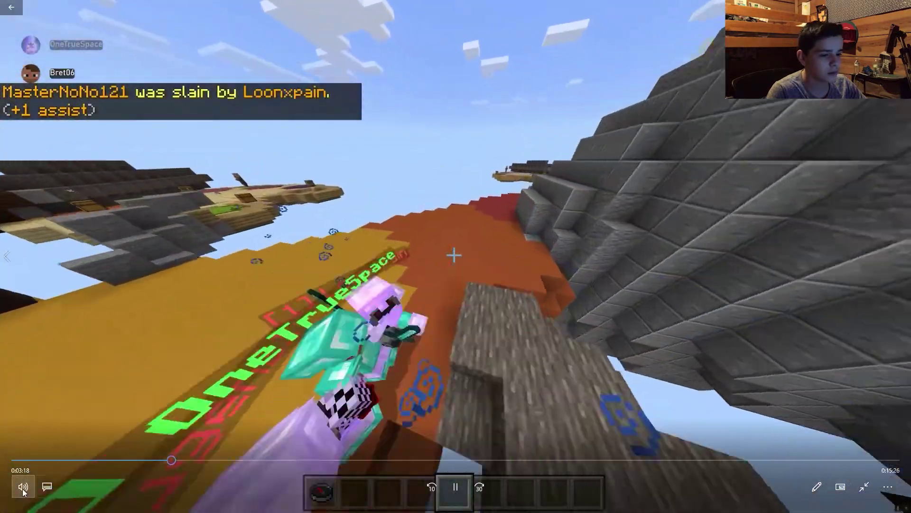
{"action": "left_click", "coordinate": [23, 487]}
{"action": "left_click_drag", "start_coordinate": [69, 452], "coordinate": [33, 451]}
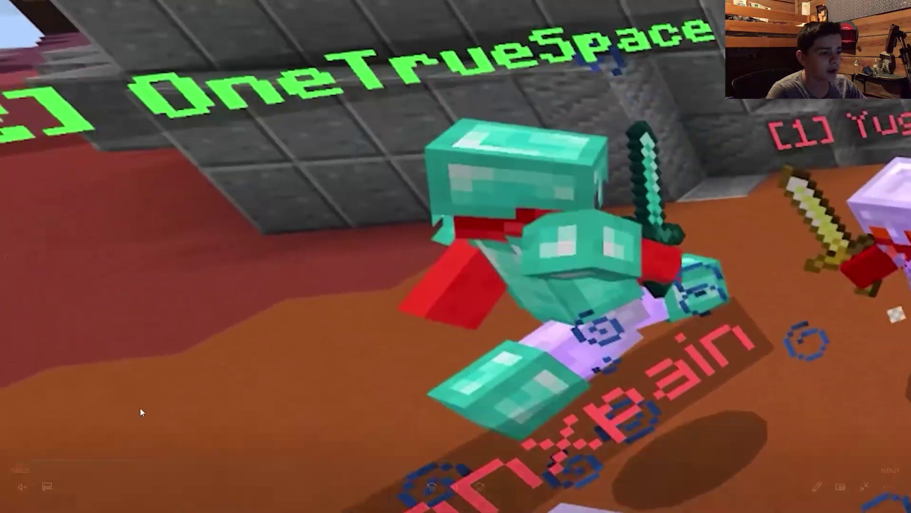
{"action": "mouse_move", "coordinate": [140, 408]}
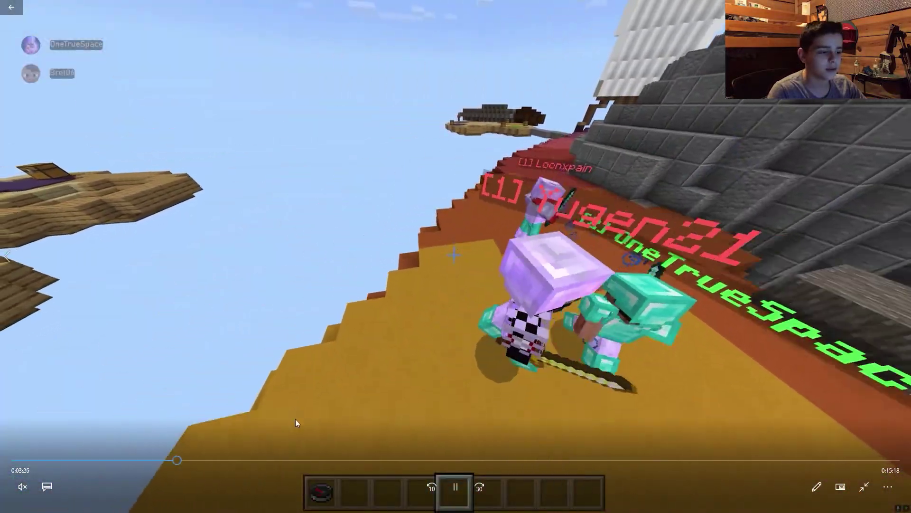
Rewind the video in 10-second jumps to find an earlier motion-tracked moment and pause it at 0:02:21
{"action": "left_click", "coordinate": [428, 482]}
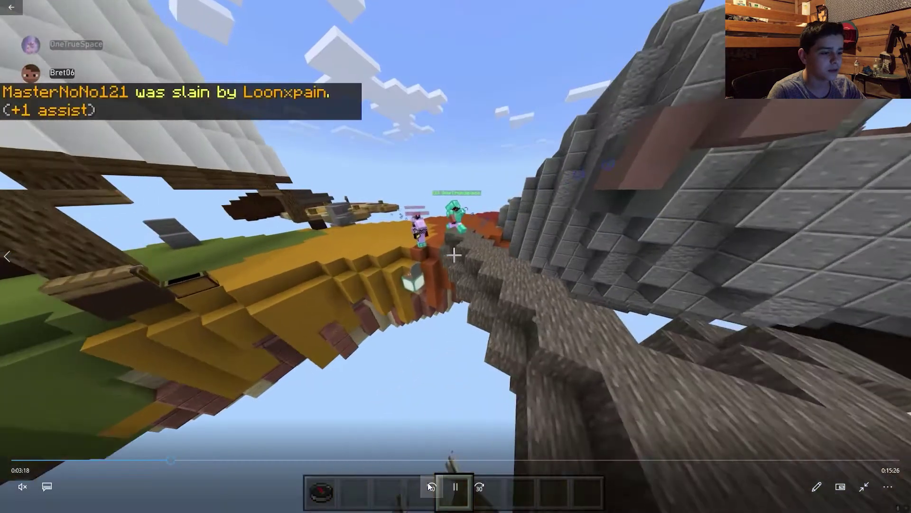
{"action": "left_click", "coordinate": [428, 482]}
{"action": "left_click", "coordinate": [429, 482]}
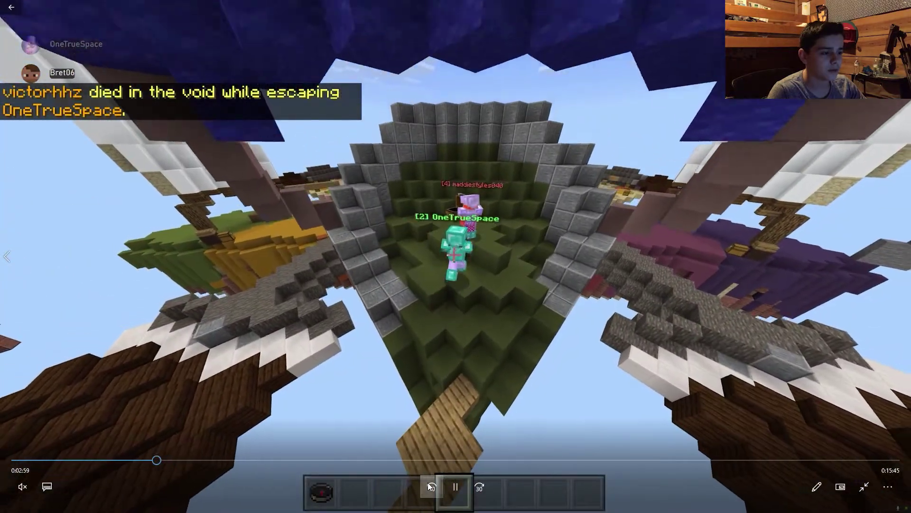
{"action": "left_click", "coordinate": [428, 483]}
{"action": "left_click", "coordinate": [428, 482]}
{"action": "left_click", "coordinate": [428, 482]}
{"action": "left_click", "coordinate": [428, 483]}
{"action": "left_click", "coordinate": [428, 482]}
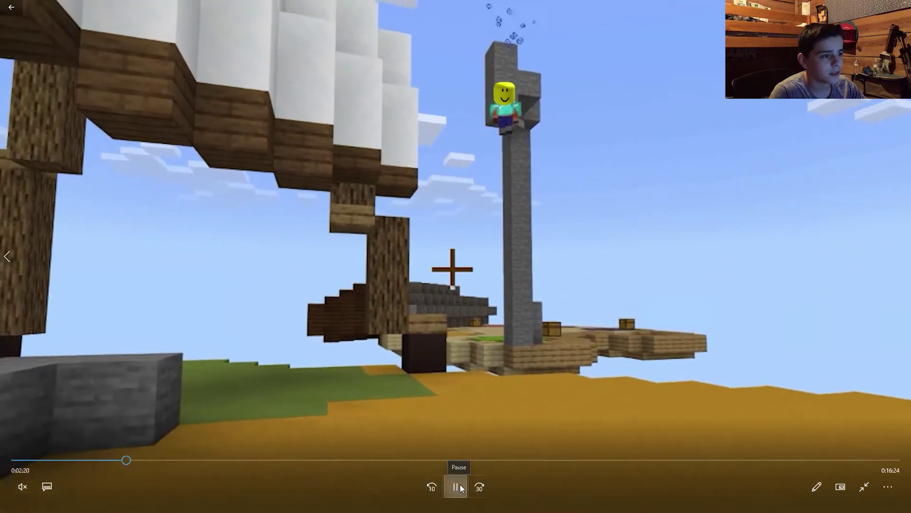
{"action": "left_click", "coordinate": [460, 484]}
{"action": "left_click", "coordinate": [460, 484]}
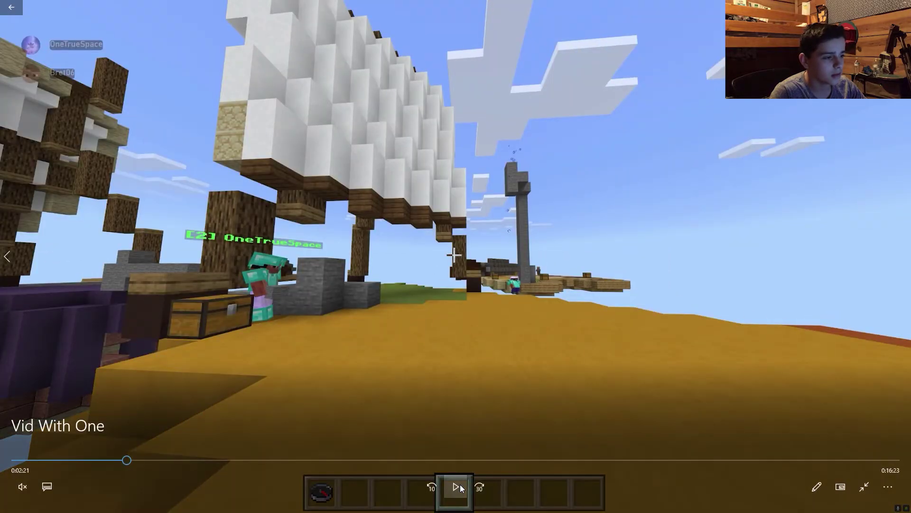
Play the motion-tracked moment from 0:02:21, pause at 0:02:24 and close the video
{"action": "left_click", "coordinate": [460, 485]}
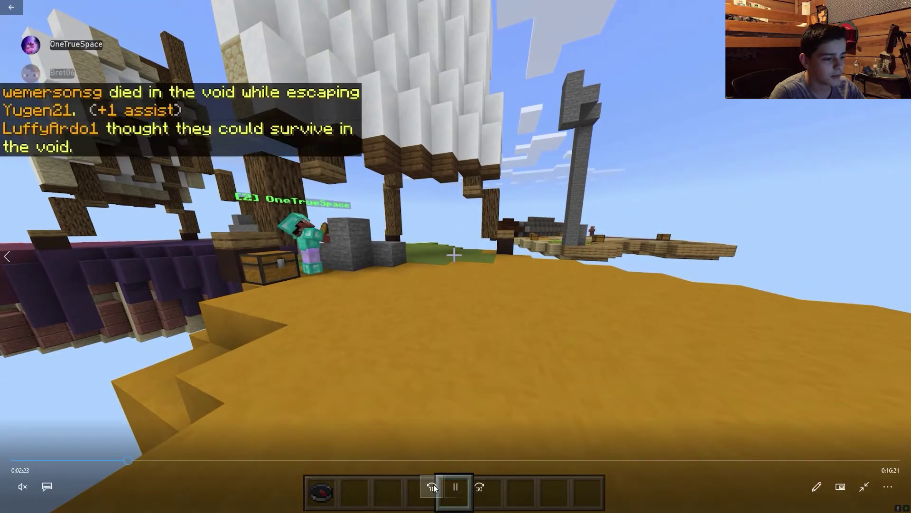
{"action": "left_click", "coordinate": [433, 486]}
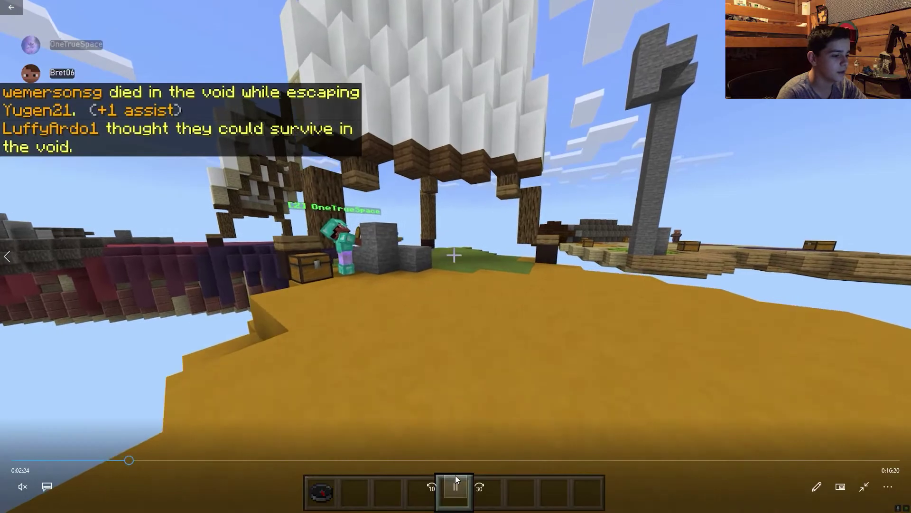
{"action": "left_click", "coordinate": [455, 474]}
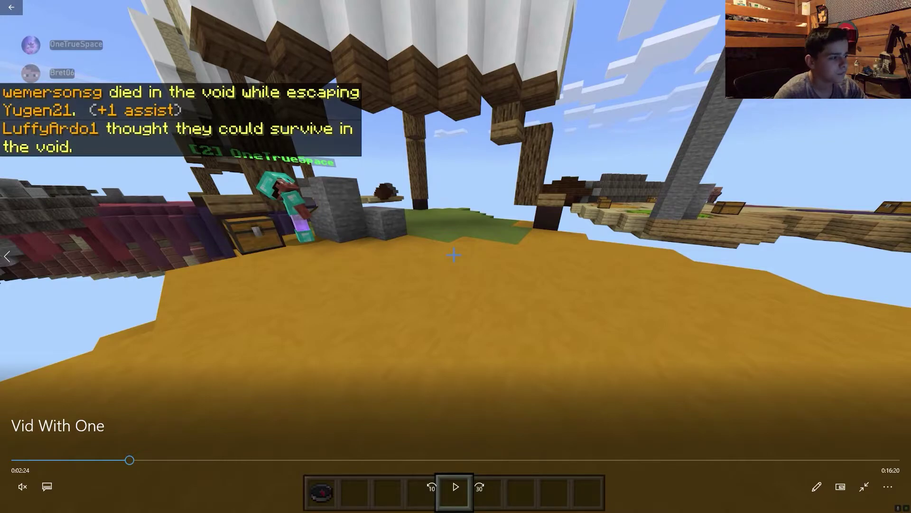
{"action": "key", "text": "alt+F4"}
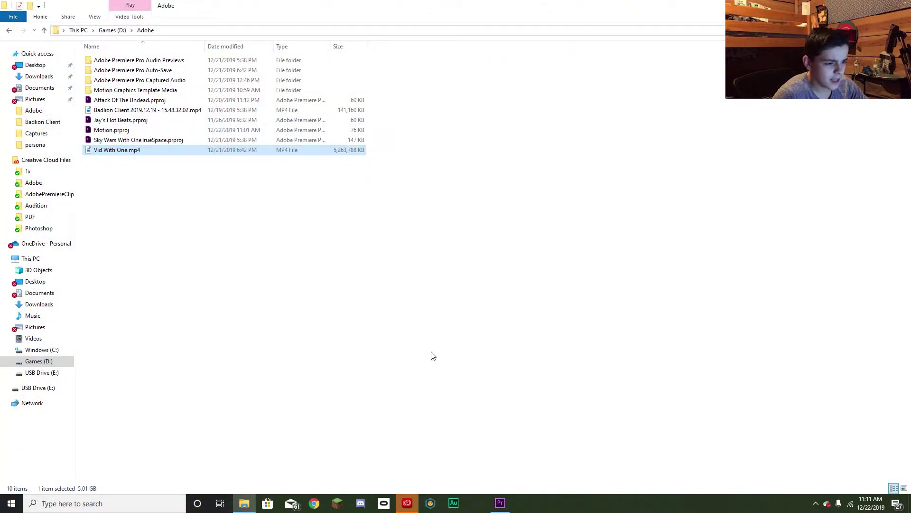
Switch to Premiere Pro and delete all Position keyframes from the gameplay clip on V1, with the playhead at the sequence start
{"action": "left_click", "coordinate": [504, 499]}
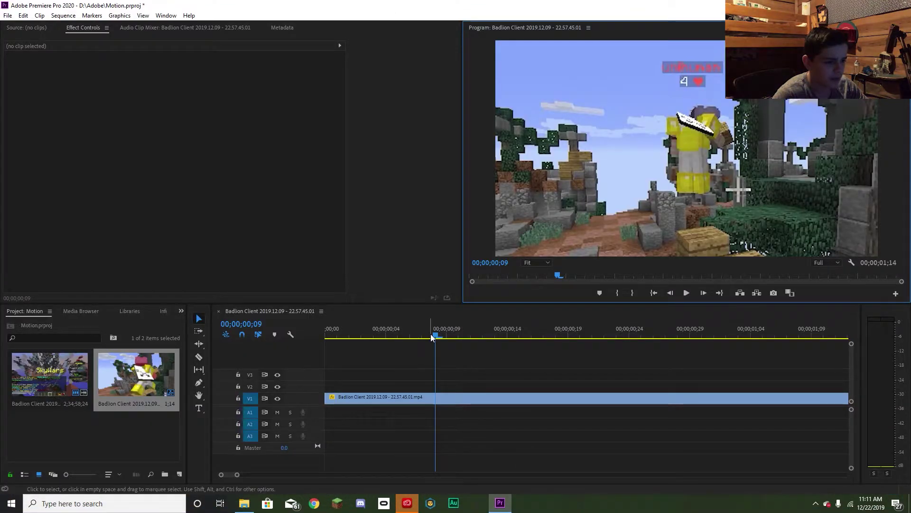
{"action": "left_click_drag", "start_coordinate": [439, 328], "coordinate": [263, 318]}
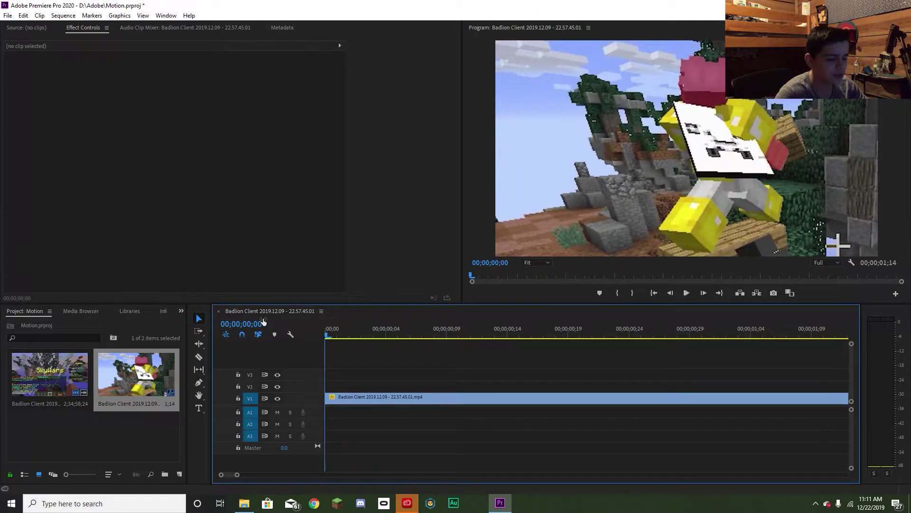
{"action": "double_click", "coordinate": [407, 397]}
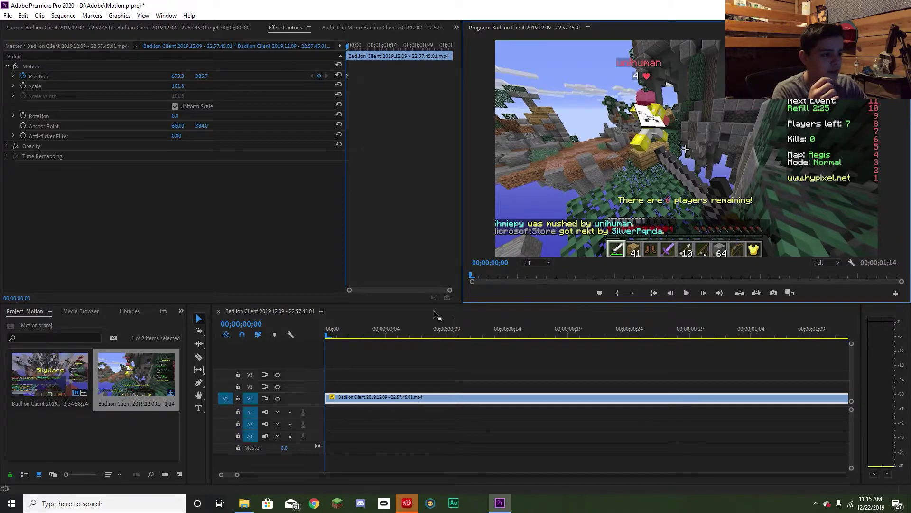
{"action": "left_click_drag", "start_coordinate": [361, 333], "coordinate": [269, 339]}
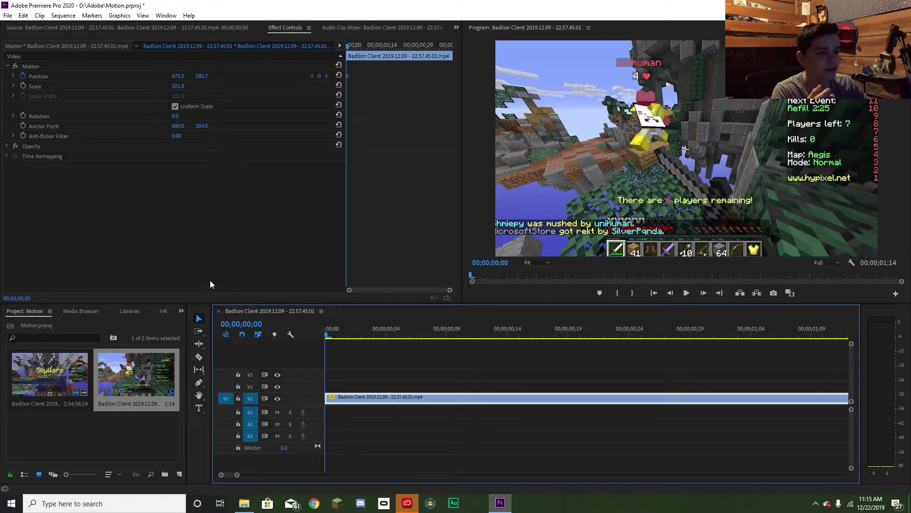
{"action": "left_click", "coordinate": [24, 76]}
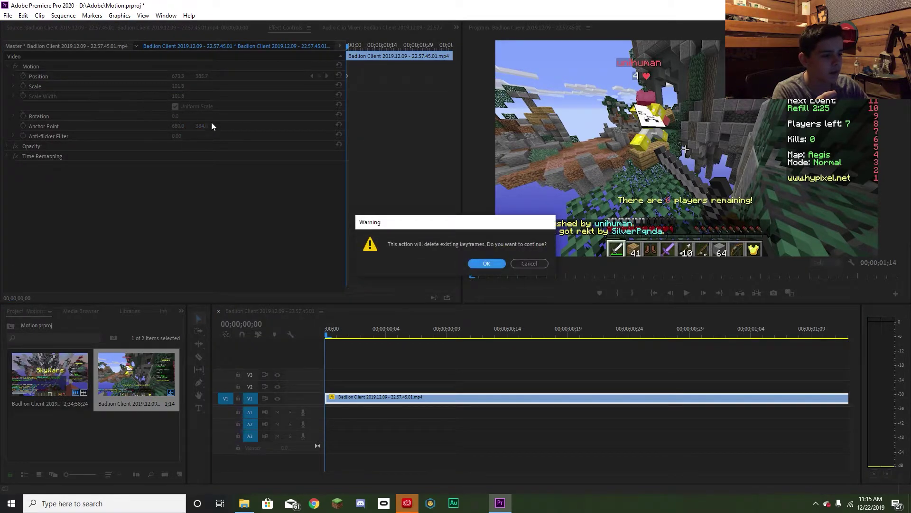
{"action": "left_click", "coordinate": [486, 263]}
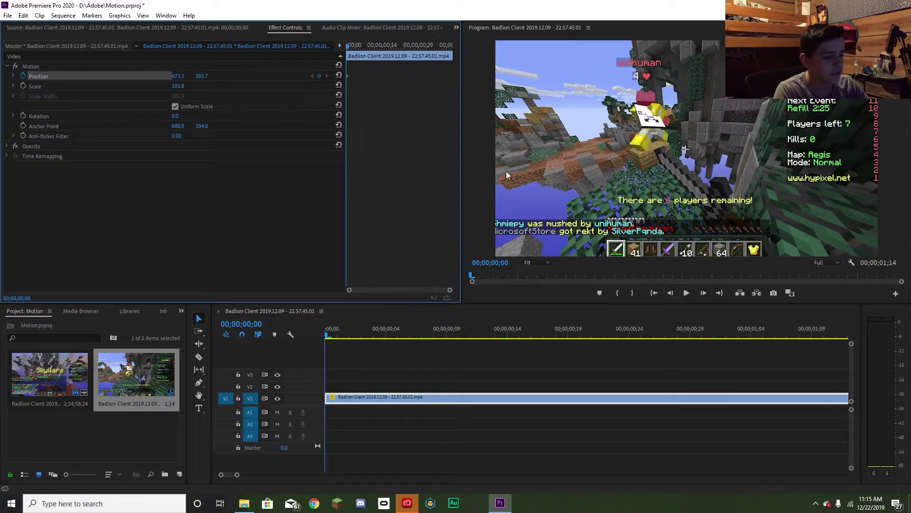
{"action": "mouse_move", "coordinate": [249, 504]}
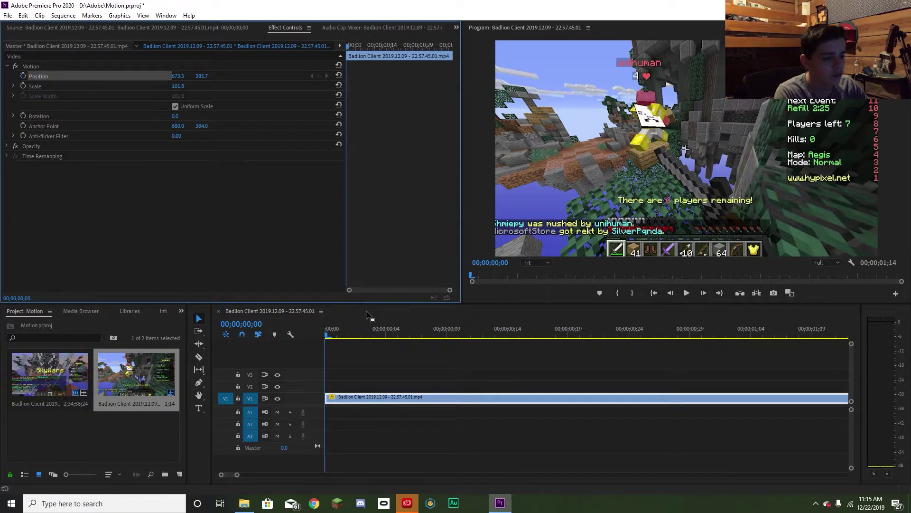
{"action": "left_click", "coordinate": [361, 367]}
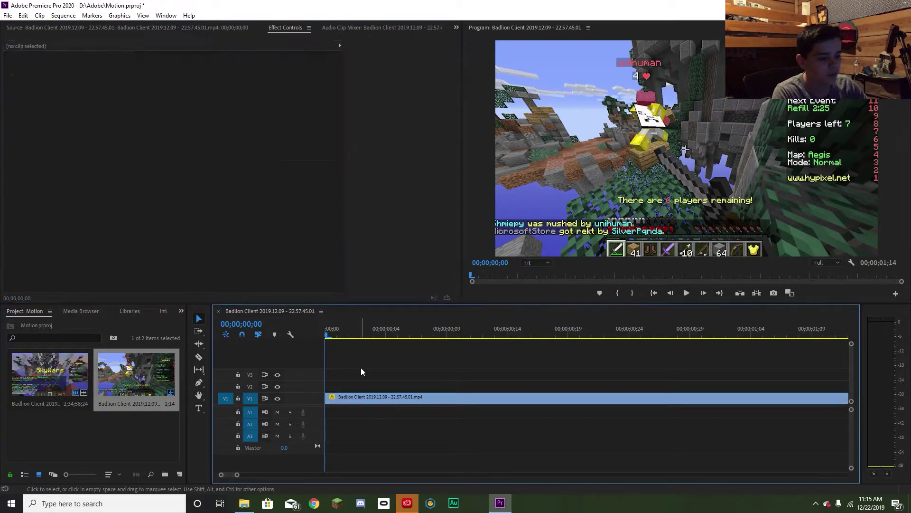
Bring Oof.png from the Desktop folder in File Explorer onto track V3 at the start of the sequence
{"action": "left_click", "coordinate": [250, 503]}
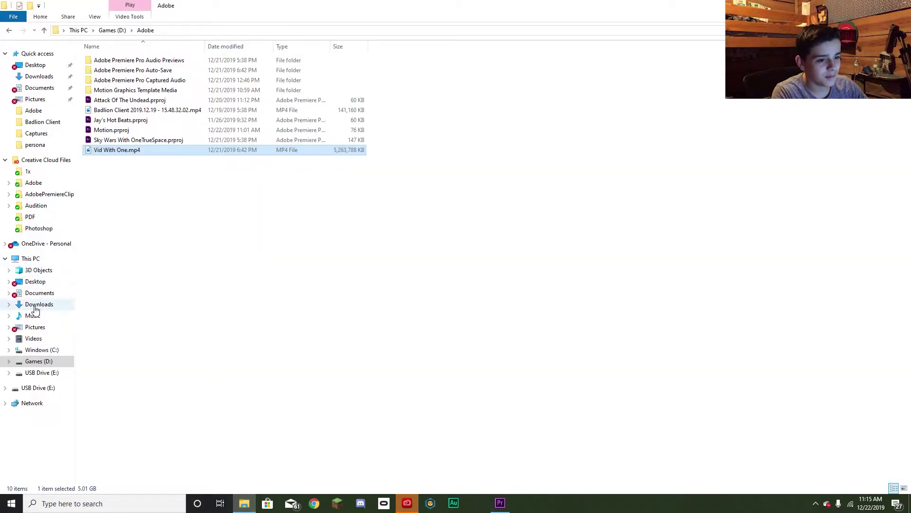
{"action": "left_click", "coordinate": [40, 292]}
{"action": "left_click", "coordinate": [47, 280]}
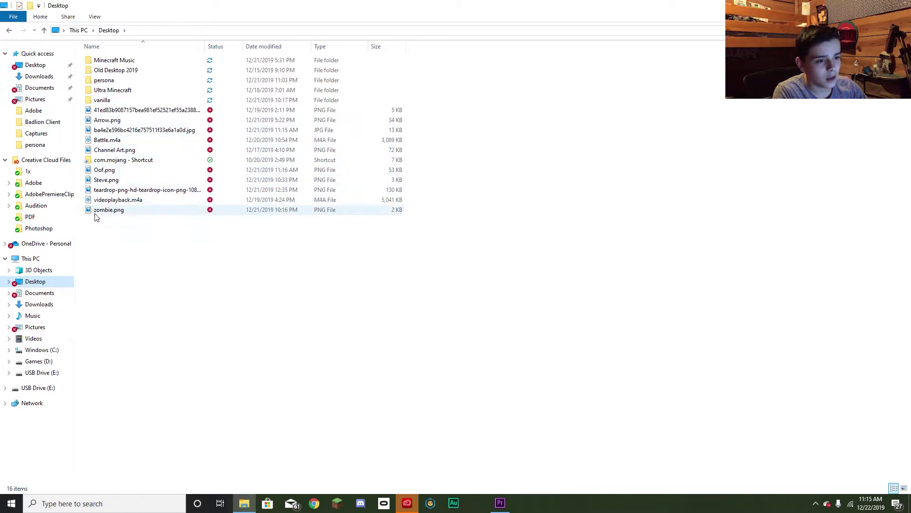
{"action": "left_click_drag", "start_coordinate": [101, 169], "coordinate": [324, 377]}
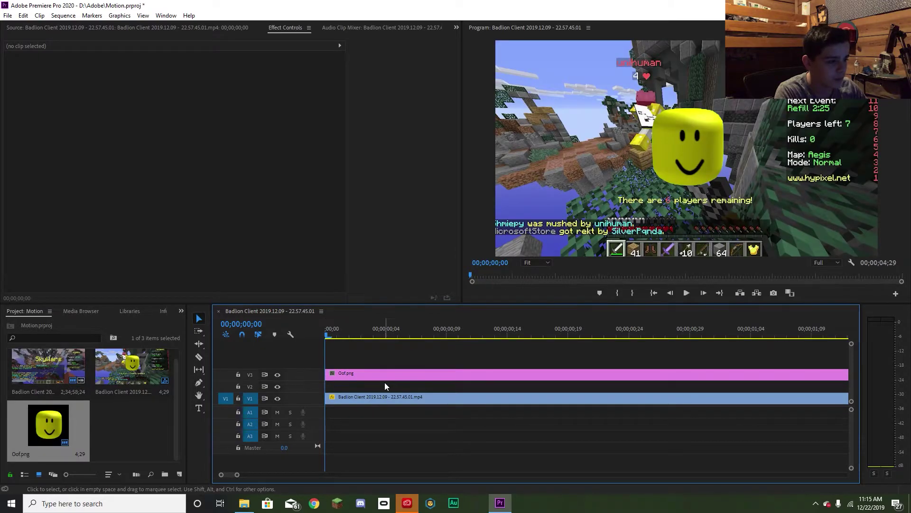
Turn on Position keyframing for Oof.png, scale it to about 50.2 and place it over the player's head at about 534.9, 174.7
{"action": "left_click", "coordinate": [356, 375]}
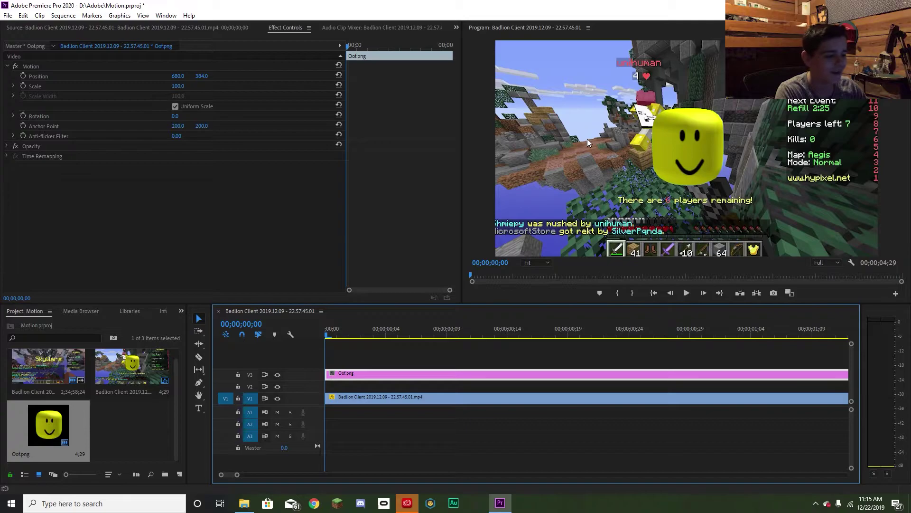
{"action": "left_click", "coordinate": [23, 76]}
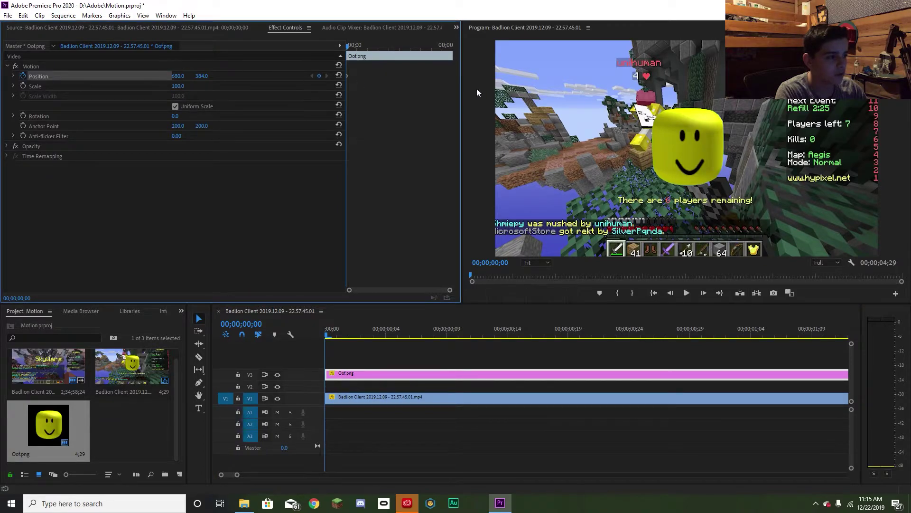
{"action": "left_click", "coordinate": [693, 149]}
{"action": "mouse_move", "coordinate": [707, 167]}
{"action": "left_mouse_down"}
{"action": "mouse_move", "coordinate": [694, 155]}
{"action": "mouse_move", "coordinate": [702, 165]}
{"action": "left_mouse_up"}
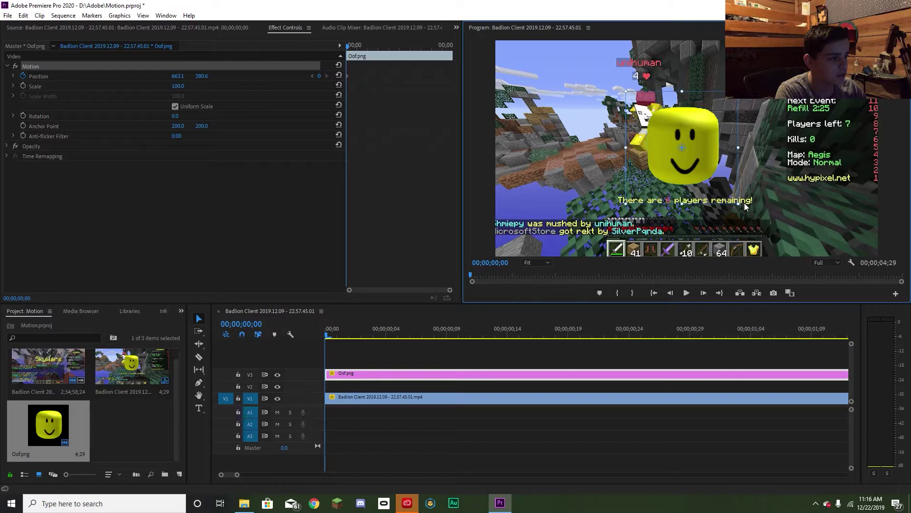
{"action": "left_click_drag", "start_coordinate": [742, 205], "coordinate": [660, 96]}
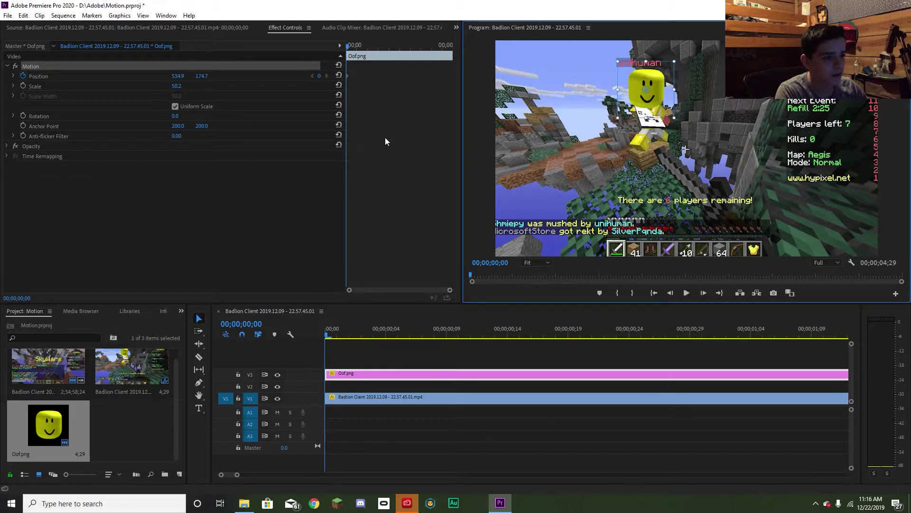
Advance to frames 1 and 2 and move the Oof.png face onto the player's head, at about 519.7, 184.8 and 519.7, 198.3
{"action": "left_click", "coordinate": [370, 156]}
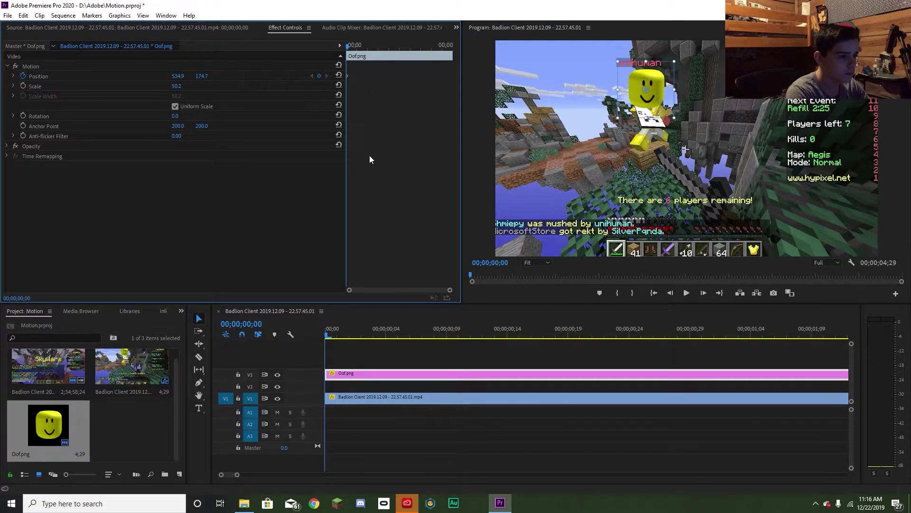
{"action": "key", "text": "Right"}
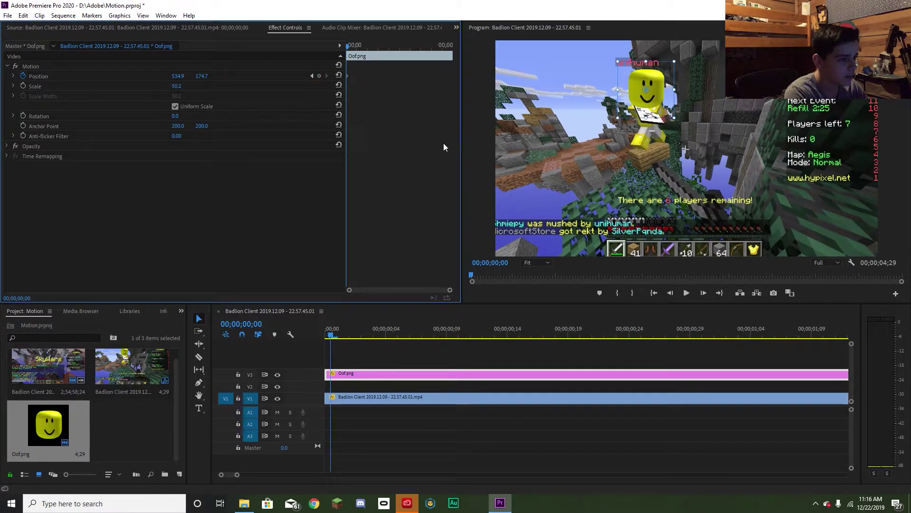
{"action": "key", "text": "Right"}
{"action": "left_click_drag", "start_coordinate": [662, 108], "coordinate": [658, 111]}
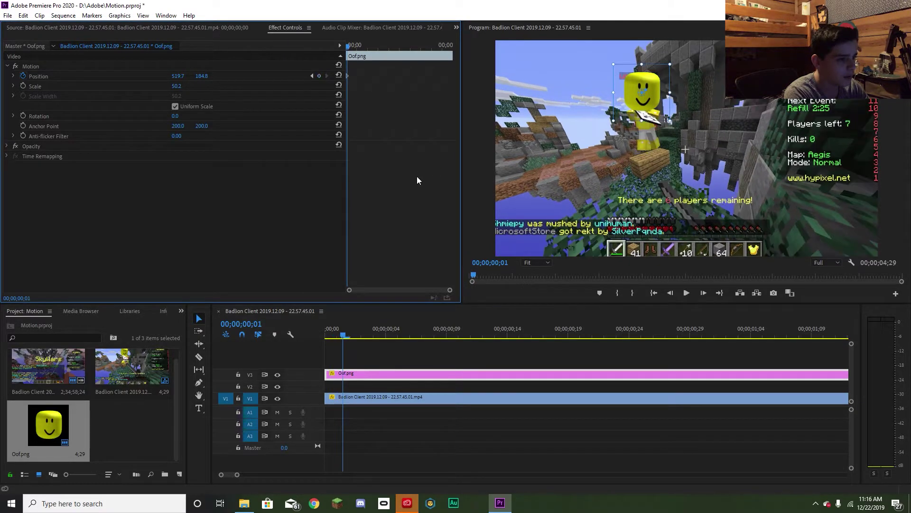
{"action": "key", "text": "Right"}
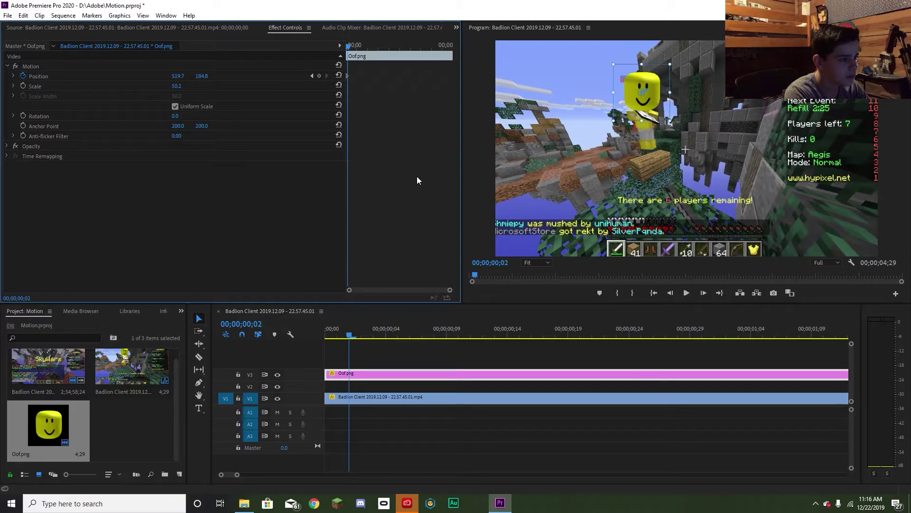
{"action": "left_click_drag", "start_coordinate": [628, 101], "coordinate": [628, 105]}
Keep realigning the Oof.png face with the player's head up to frame 4, ending at about 597.3, 233.8
{"action": "left_click", "coordinate": [403, 209]}
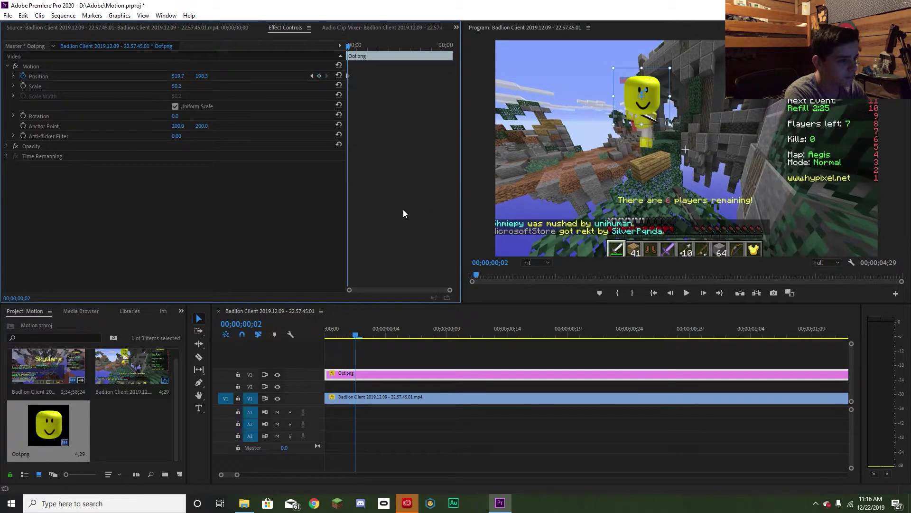
{"action": "mouse_move", "coordinate": [648, 113]}
{"action": "left_mouse_down"}
{"action": "mouse_move", "coordinate": [653, 95]}
{"action": "mouse_move", "coordinate": [648, 103]}
{"action": "left_mouse_up"}
{"action": "left_click", "coordinate": [354, 212]}
{"action": "key", "text": "Right"}
{"action": "left_click_drag", "start_coordinate": [647, 114], "coordinate": [673, 132]}
{"action": "left_click", "coordinate": [392, 200]}
Keyframe the Oof.png face over the player's head from frame 4 through frame 18, ending at about 680.0, 232.1
{"action": "key", "text": "Right"}
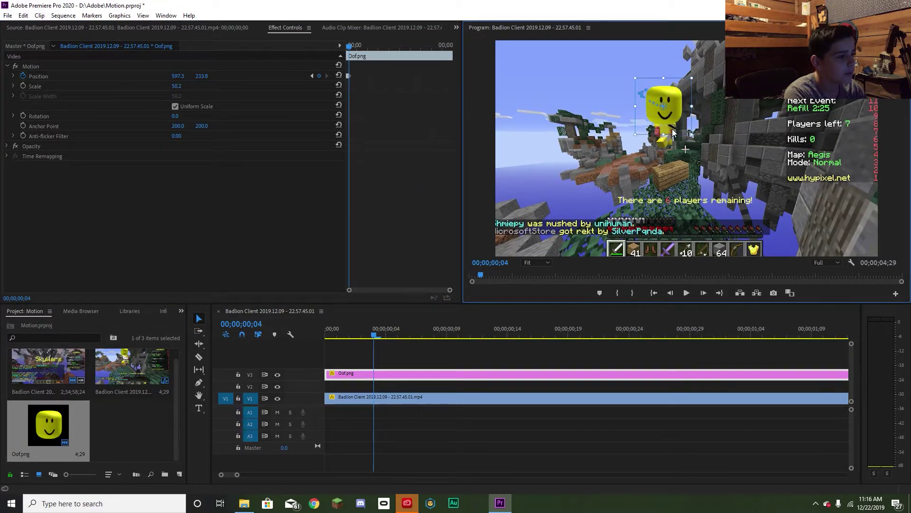
{"action": "left_click", "coordinate": [413, 166]}
{"action": "key", "text": "Right"}
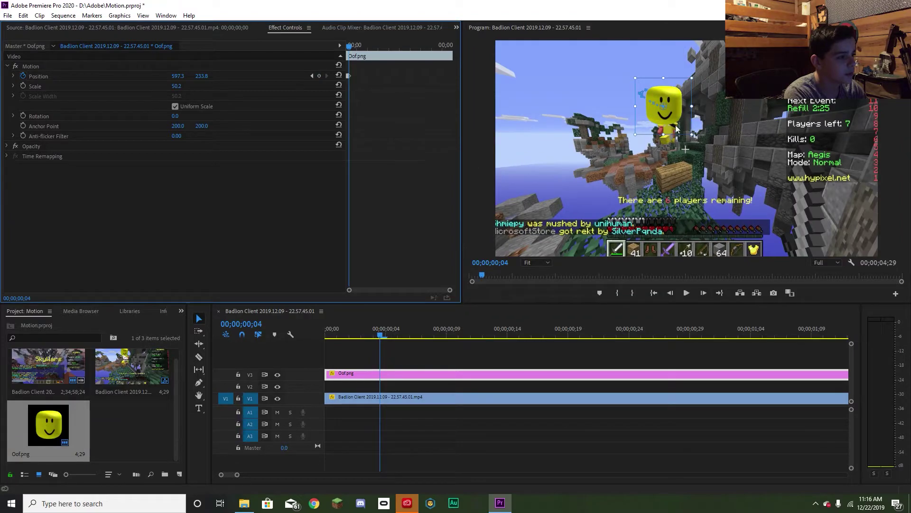
{"action": "left_click_drag", "start_coordinate": [668, 126], "coordinate": [669, 126]}
{"action": "left_click", "coordinate": [393, 188]}
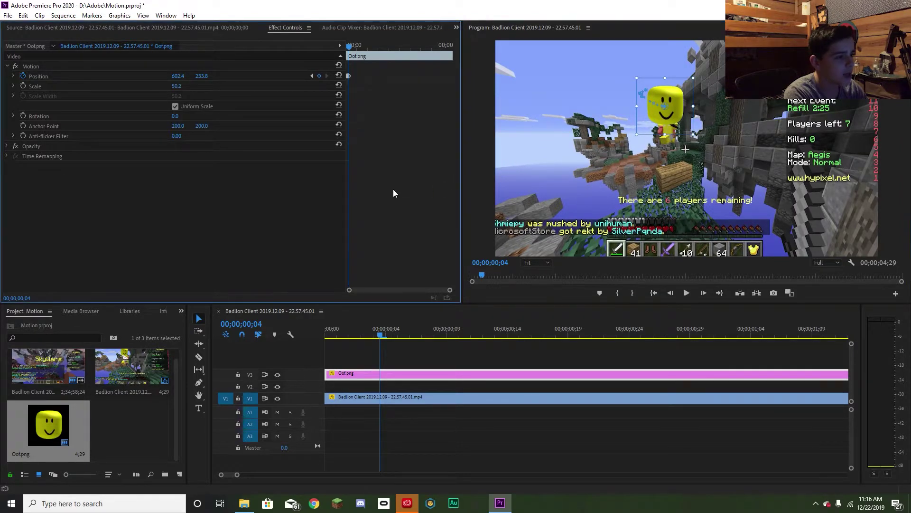
{"action": "key", "text": "Right"}
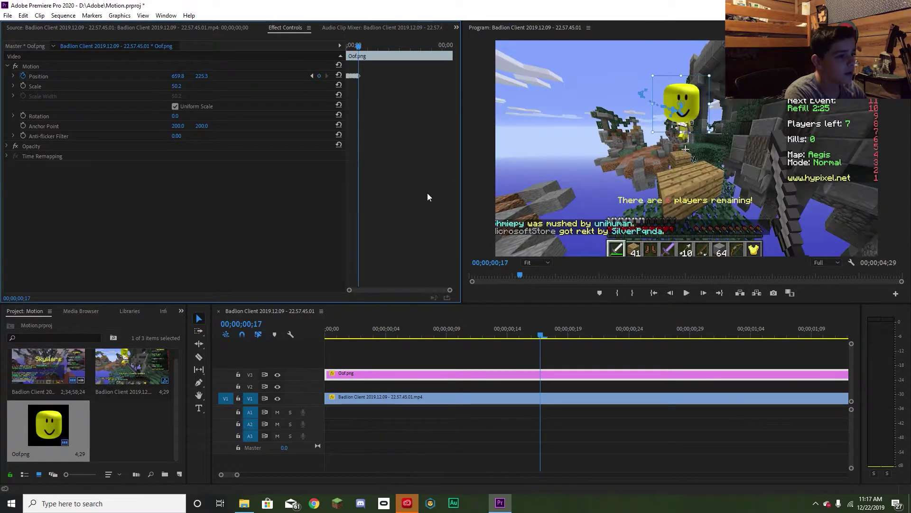
{"action": "key", "text": "Right"}
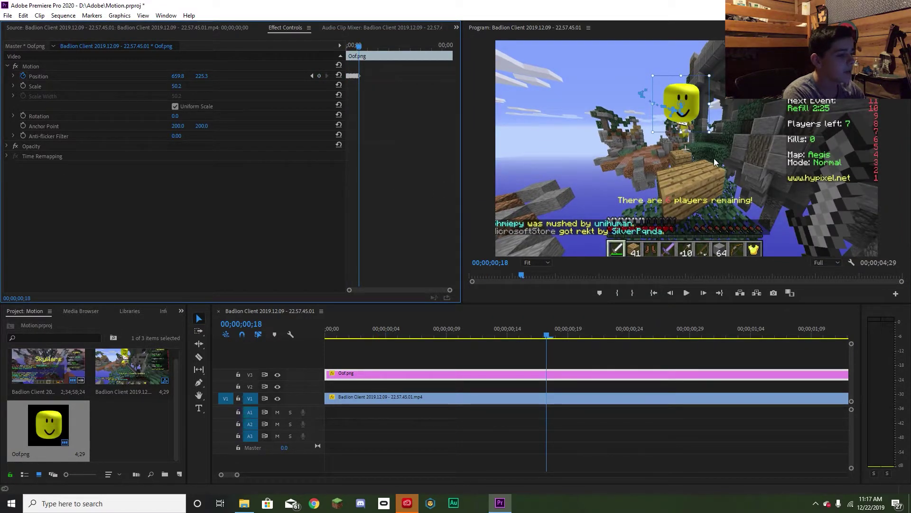
{"action": "left_click_drag", "start_coordinate": [703, 130], "coordinate": [708, 128]}
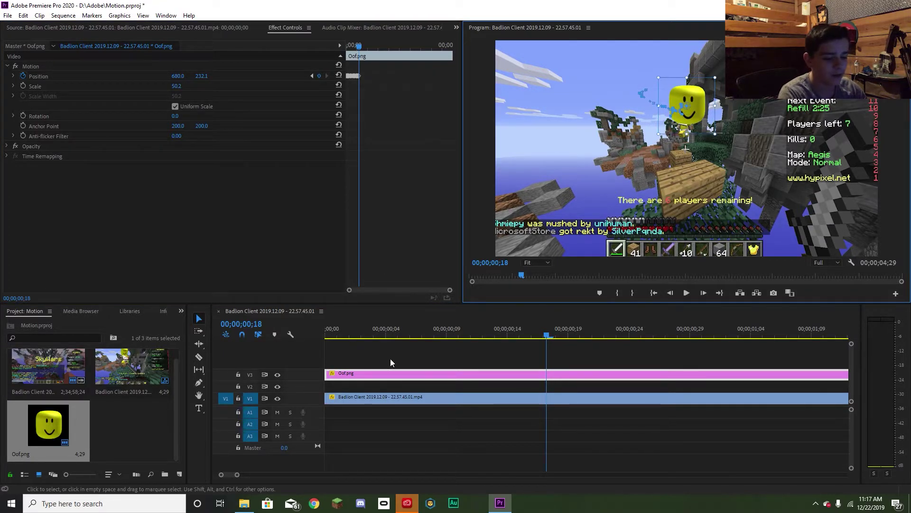
Split the Oof.png clip on V3 with the Razor tool at 00;00;00;18 and return to the Selection tool
{"action": "key", "text": "c"}
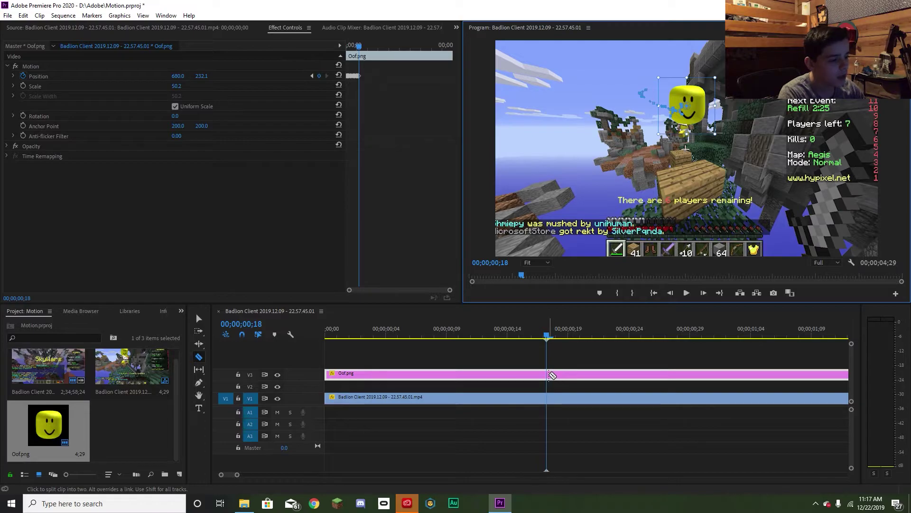
{"action": "left_click", "coordinate": [549, 374]}
{"action": "key", "text": "v"}
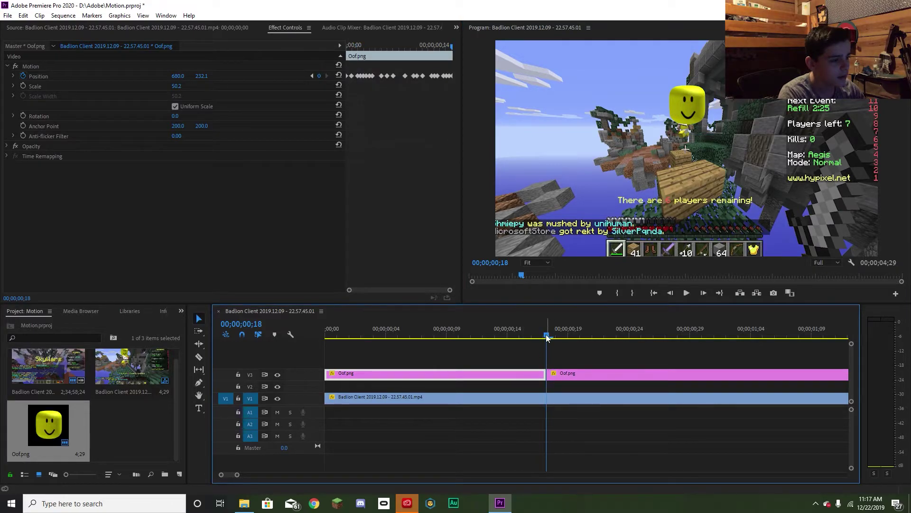
Return the playhead to the sequence start and play back the tracked Oof.png face
{"action": "key", "text": "Left"}
{"action": "left_click_drag", "start_coordinate": [511, 334], "coordinate": [326, 334]}
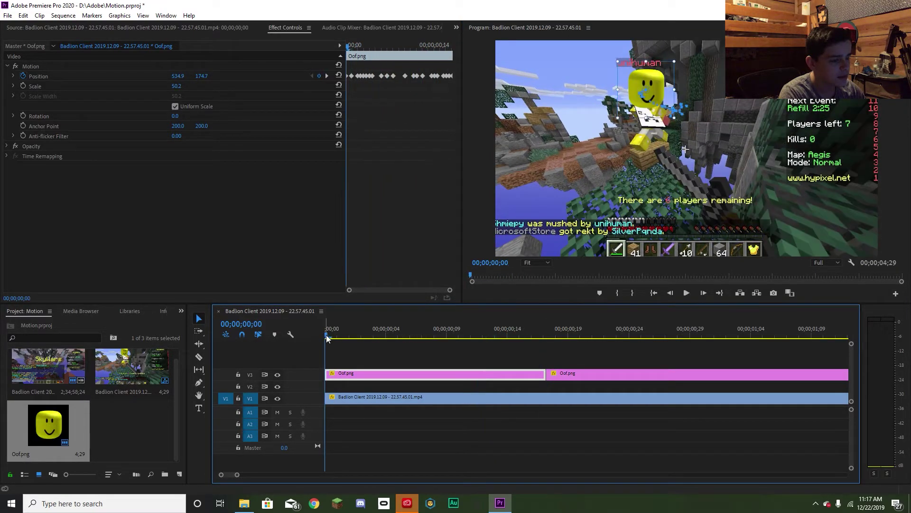
{"action": "key", "text": "space"}
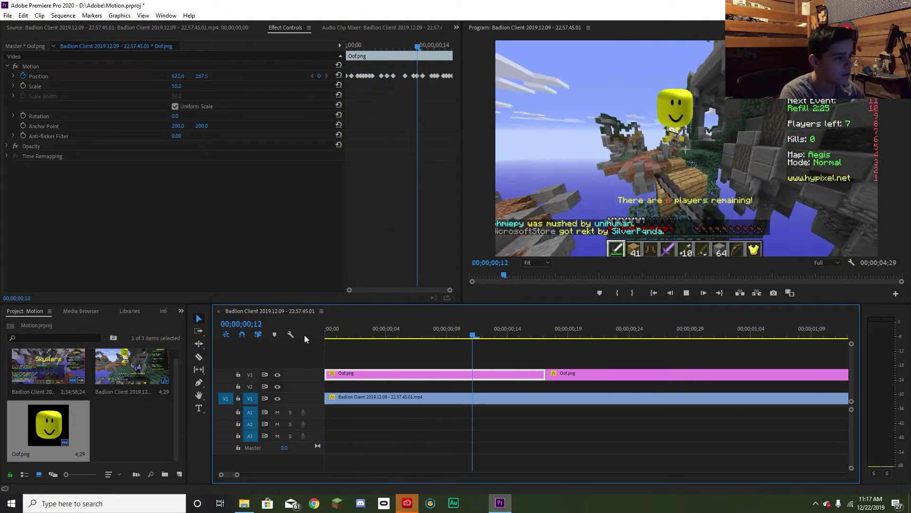
Select the second Oof.png clip at 00;00;00;18 and scale its face down to about 28.3 to suit the more distant player
{"action": "left_click", "coordinate": [561, 375]}
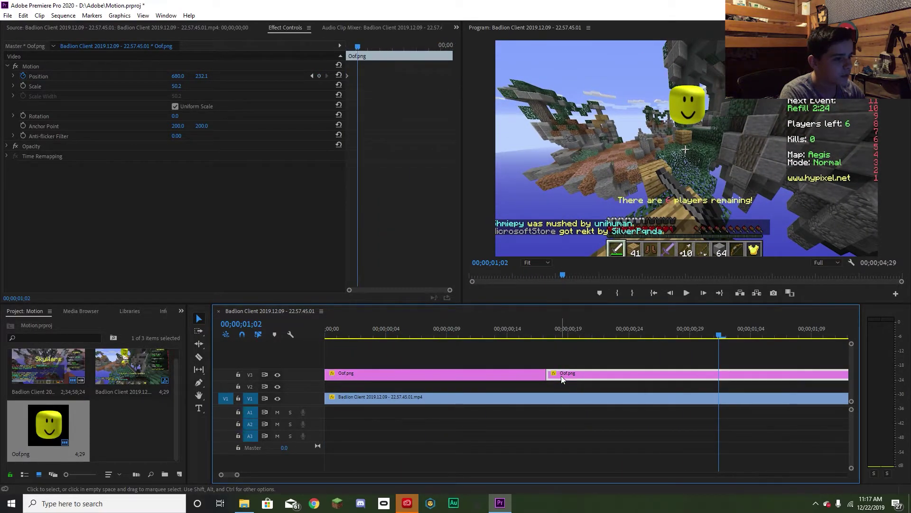
{"action": "left_click", "coordinate": [551, 335]}
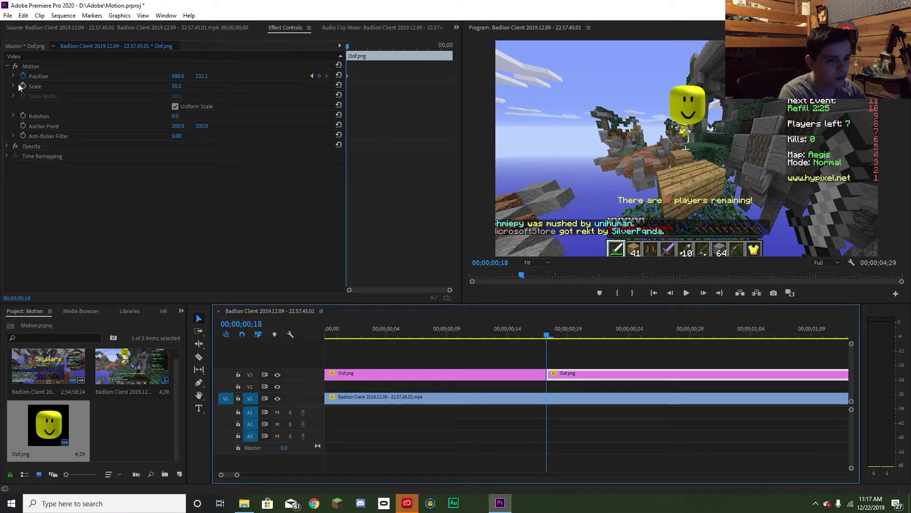
{"action": "left_click", "coordinate": [389, 129]}
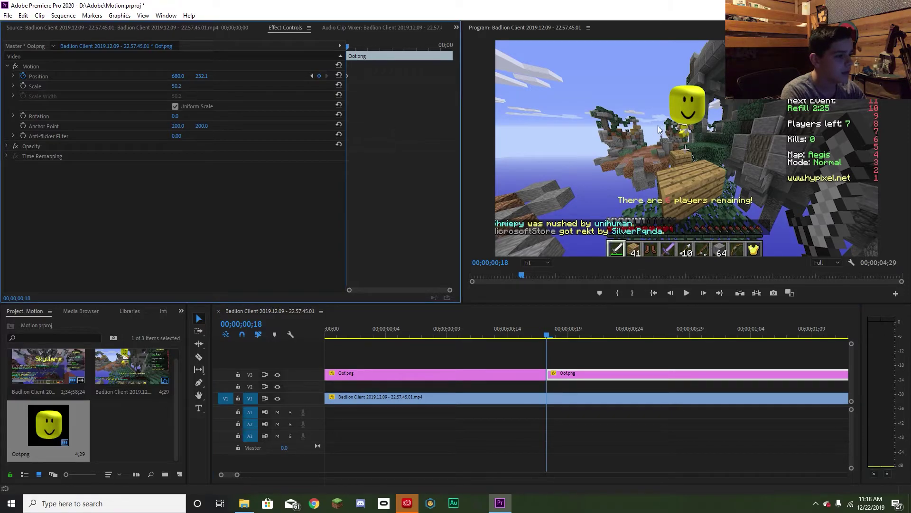
{"action": "left_click", "coordinate": [693, 102]}
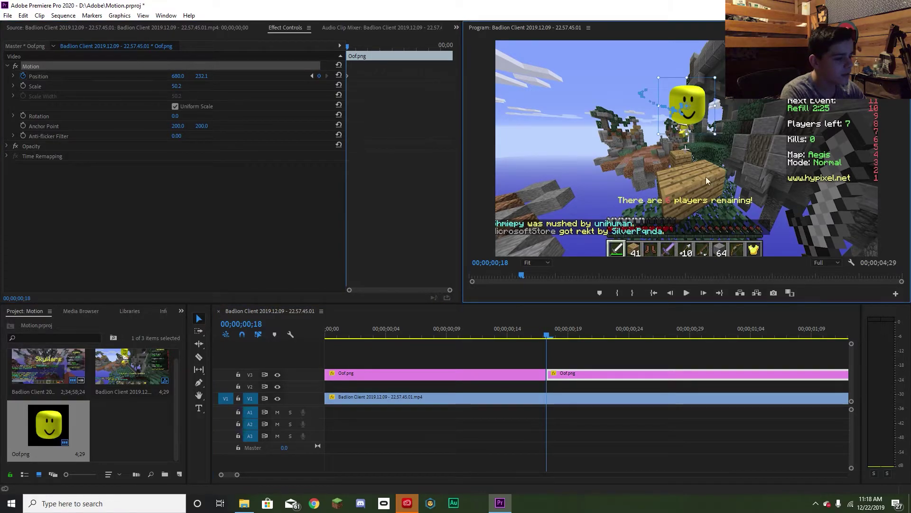
{"action": "key", "text": "c"}
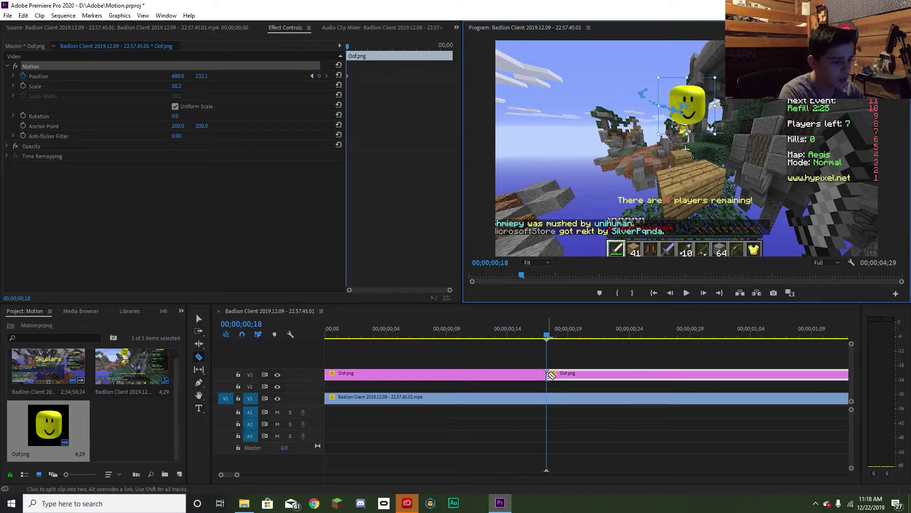
{"action": "key", "text": "v"}
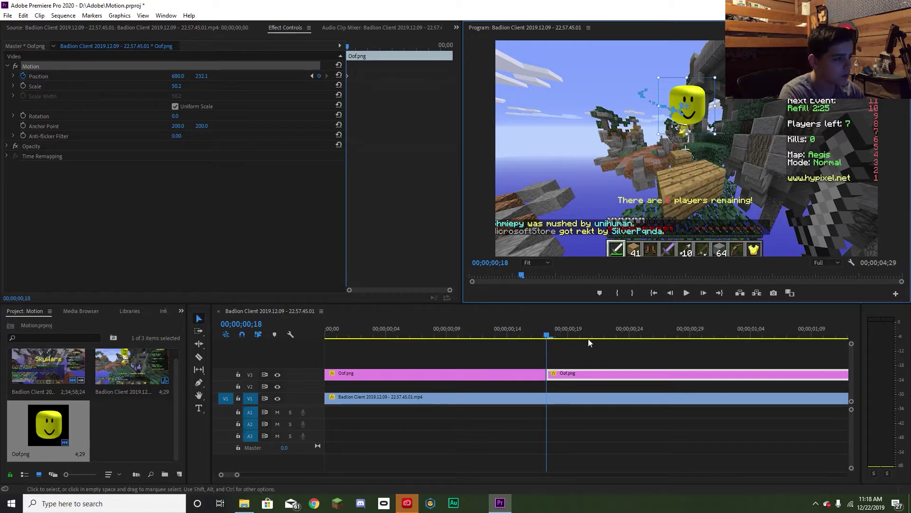
{"action": "left_click_drag", "start_coordinate": [717, 127], "coordinate": [698, 113]}
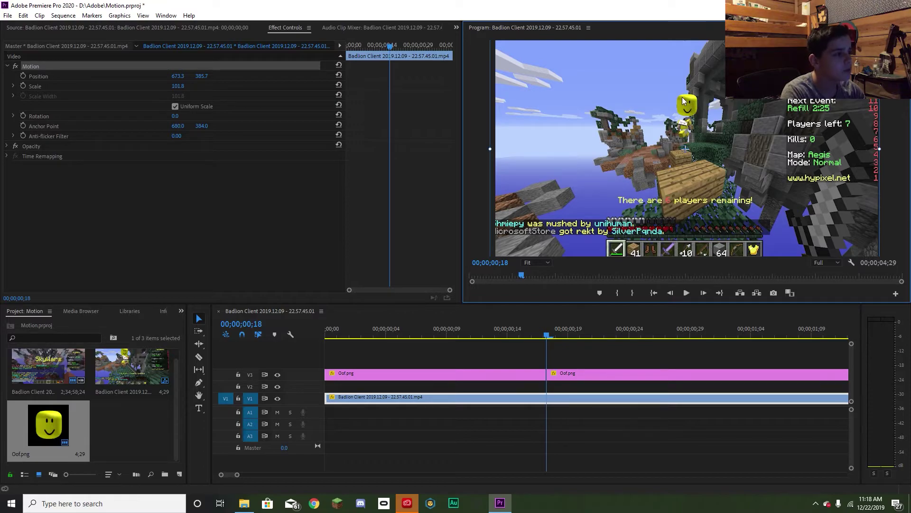
Nudge the gameplay clip to about 673.3, 384.0, then reposition the second clip's Oof.png face at about 681.7, 249.0
{"action": "left_click_drag", "start_coordinate": [658, 140], "coordinate": [658, 139]}
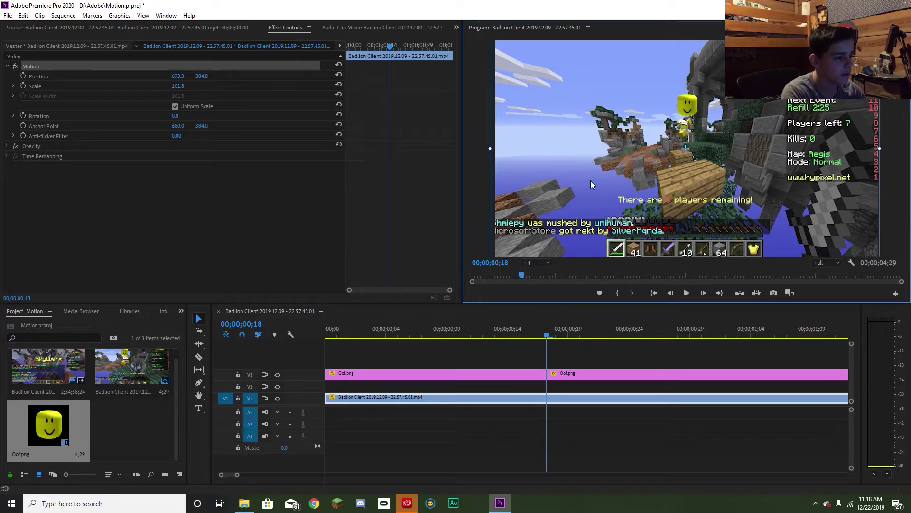
{"action": "left_click", "coordinate": [568, 373]}
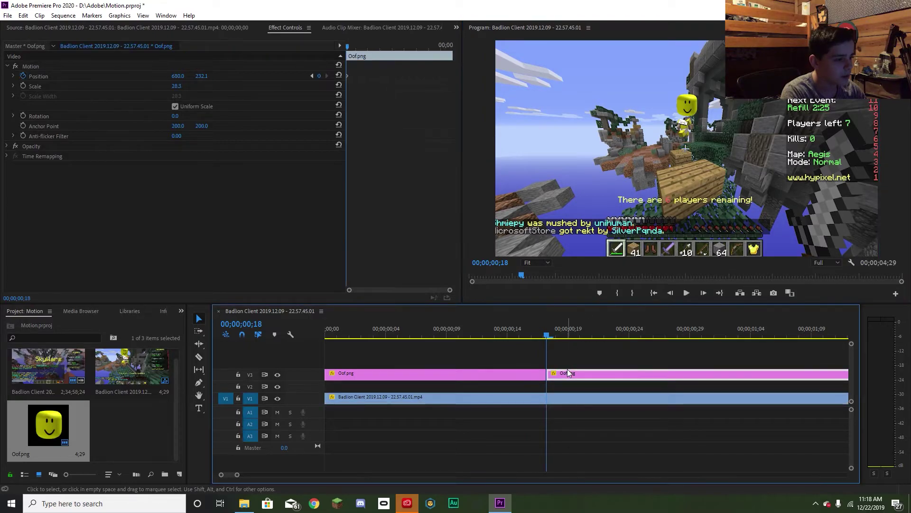
{"action": "left_click_drag", "start_coordinate": [694, 107], "coordinate": [699, 117]}
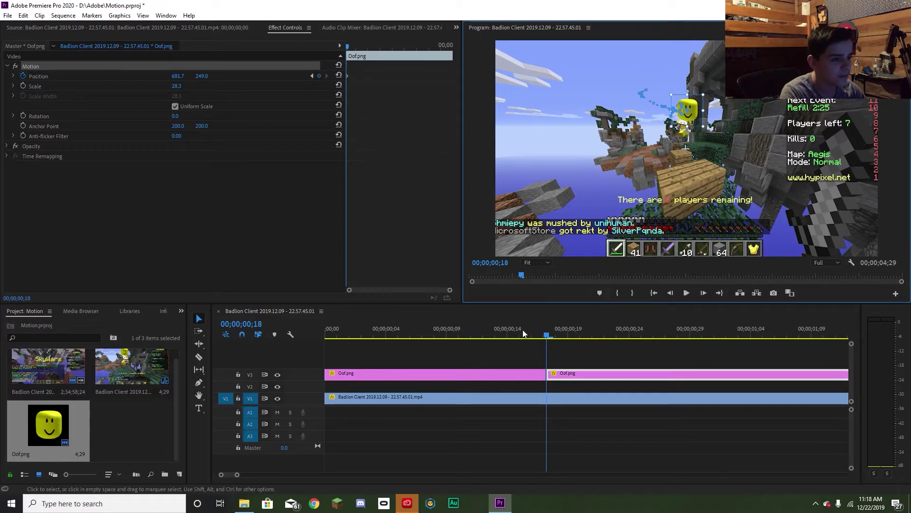
Keyframe the Oof.png face over the player's head frame by frame up to 00;00;00;19, ending at about 676.6, 230.4
{"action": "left_click", "coordinate": [411, 198]}
{"action": "key", "text": "Right"}
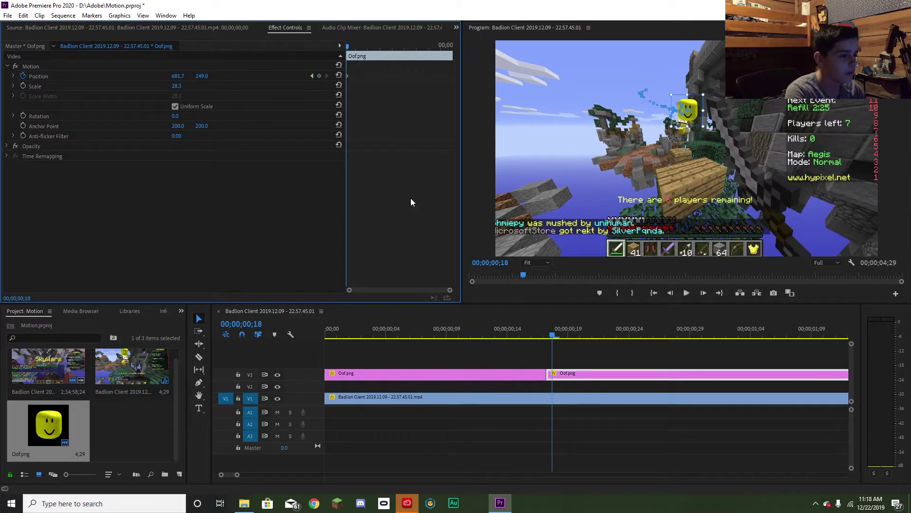
{"action": "left_click_drag", "start_coordinate": [697, 118], "coordinate": [697, 118]}
{"action": "left_click", "coordinate": [410, 145]}
{"action": "key", "text": "Right"}
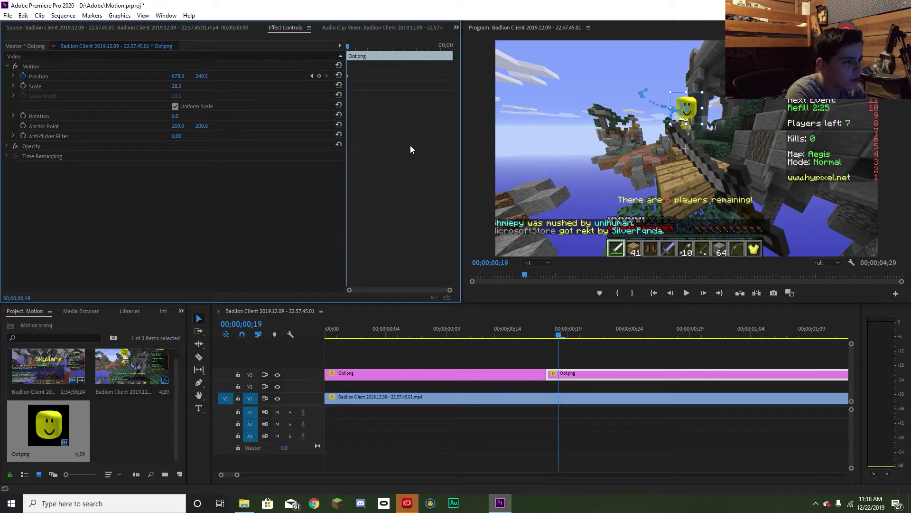
{"action": "left_click_drag", "start_coordinate": [700, 121], "coordinate": [701, 118]}
Continue keyframing the Oof.png face over the player's head from frame 19 to frame 21, ending at about 683.4, 210.1
{"action": "left_click", "coordinate": [402, 162]}
{"action": "key", "text": "Right"}
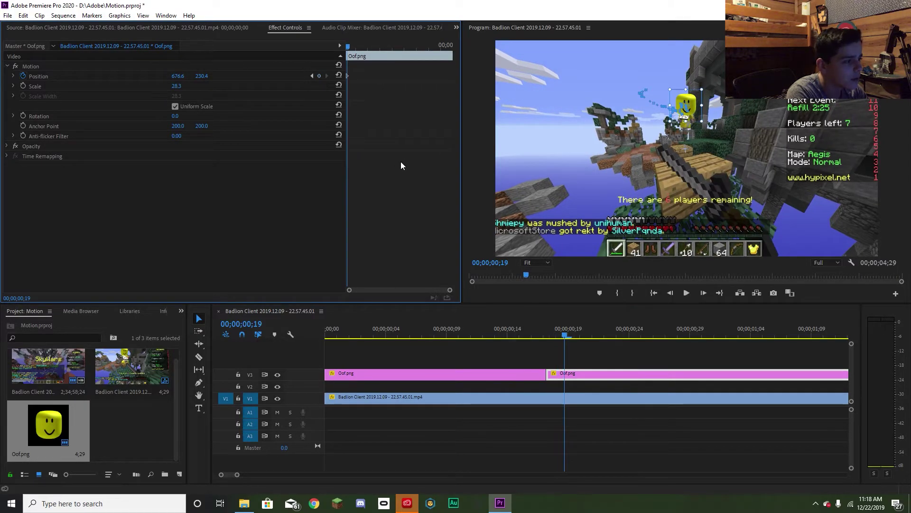
{"action": "left_click", "coordinate": [694, 120]}
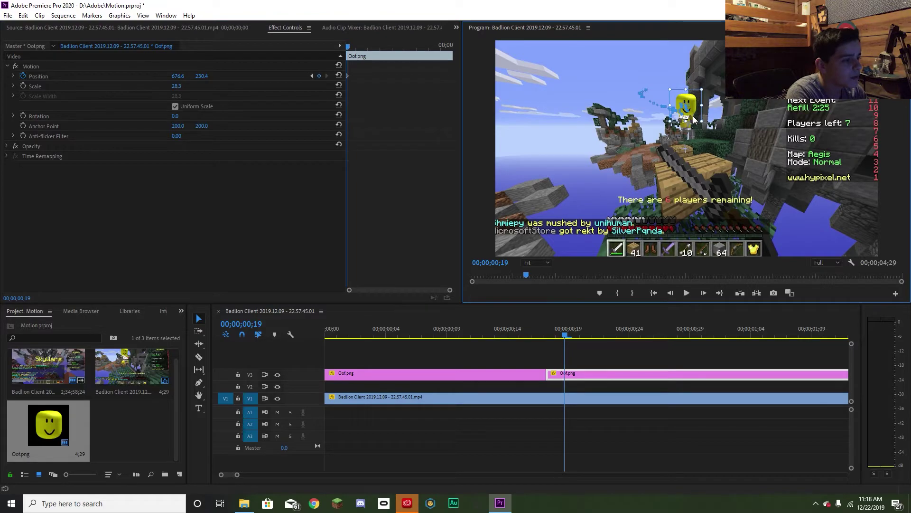
{"action": "left_click", "coordinate": [400, 174]}
{"action": "key", "text": "Right"}
{"action": "left_click", "coordinate": [687, 135]}
{"action": "left_click_drag", "start_coordinate": [699, 116], "coordinate": [702, 116]}
{"action": "left_click", "coordinate": [362, 144]}
{"action": "key", "text": "Right"}
{"action": "left_click_drag", "start_coordinate": [697, 112], "coordinate": [693, 111]}
{"action": "left_click", "coordinate": [386, 154]}
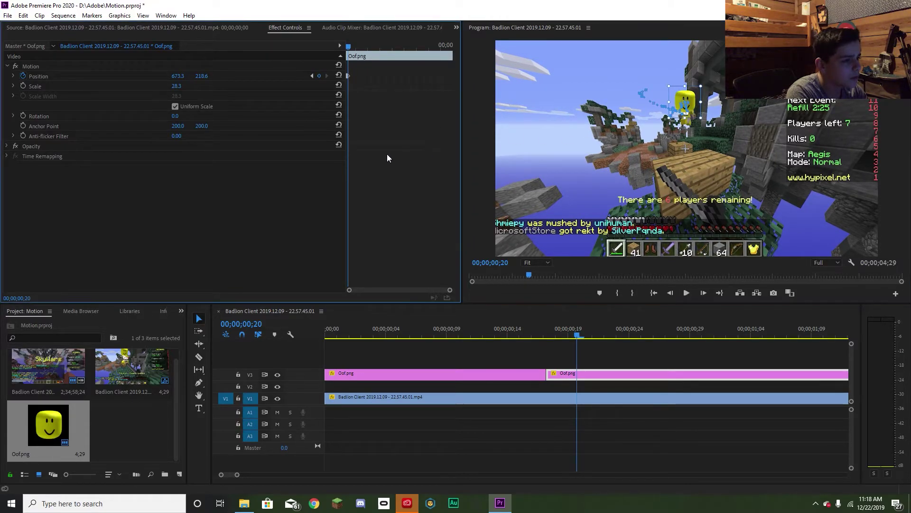
{"action": "key", "text": "Right"}
{"action": "left_click_drag", "start_coordinate": [690, 112], "coordinate": [693, 111]}
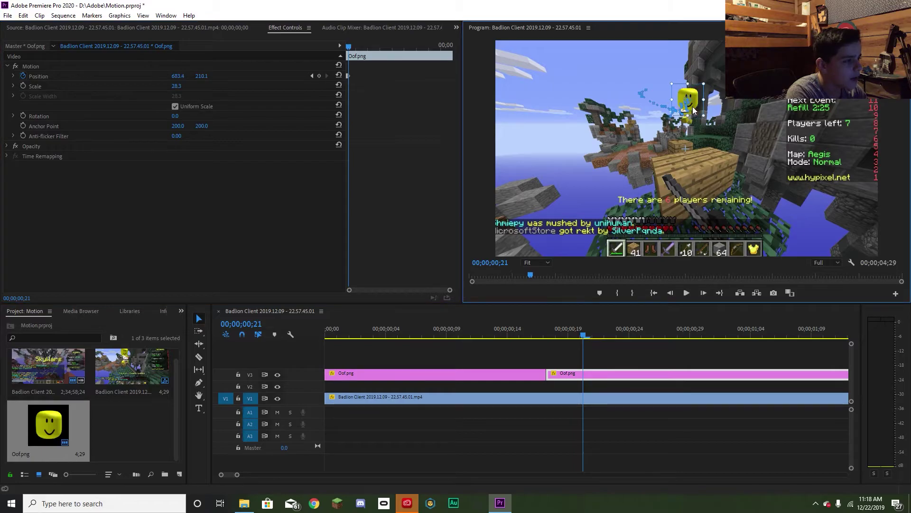
Enlarge the program preview to 100% and realign the Oof.png face with the player's head to about 680.4, 202.1
{"action": "key", "text": "Right"}
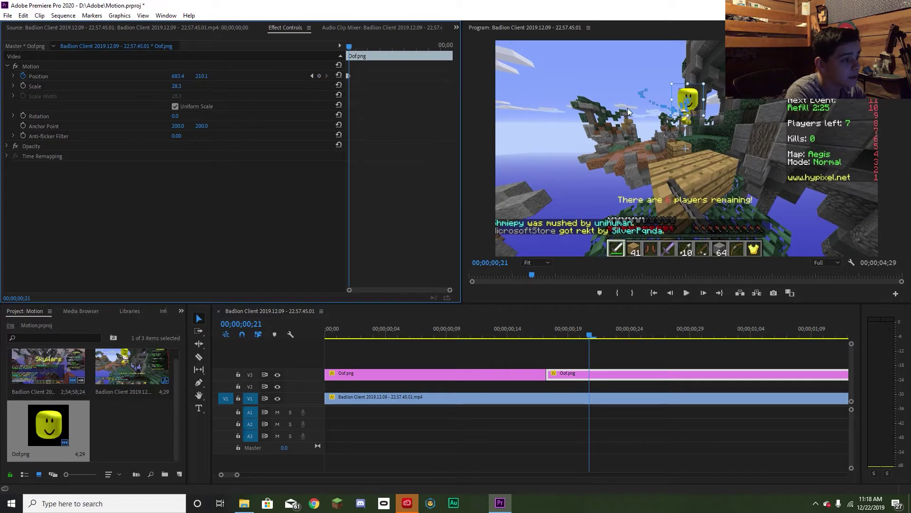
{"action": "left_click", "coordinate": [537, 262]}
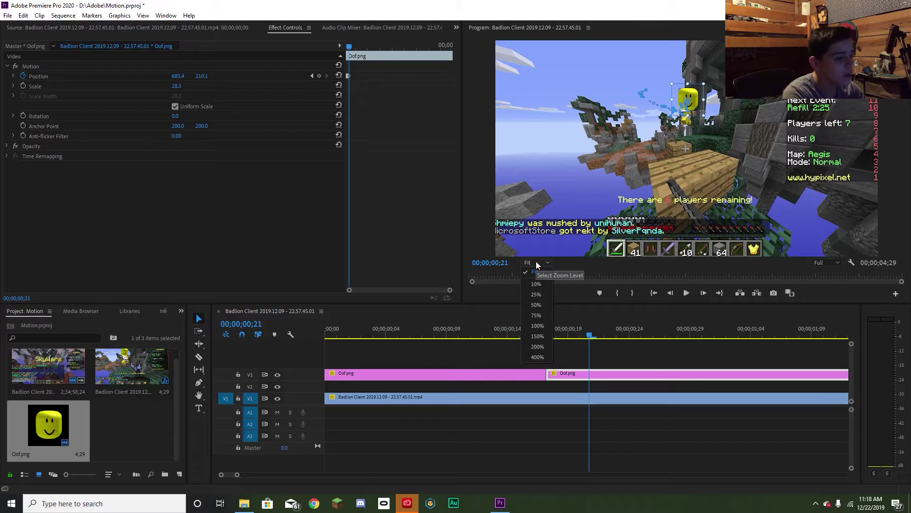
{"action": "left_click", "coordinate": [529, 335]}
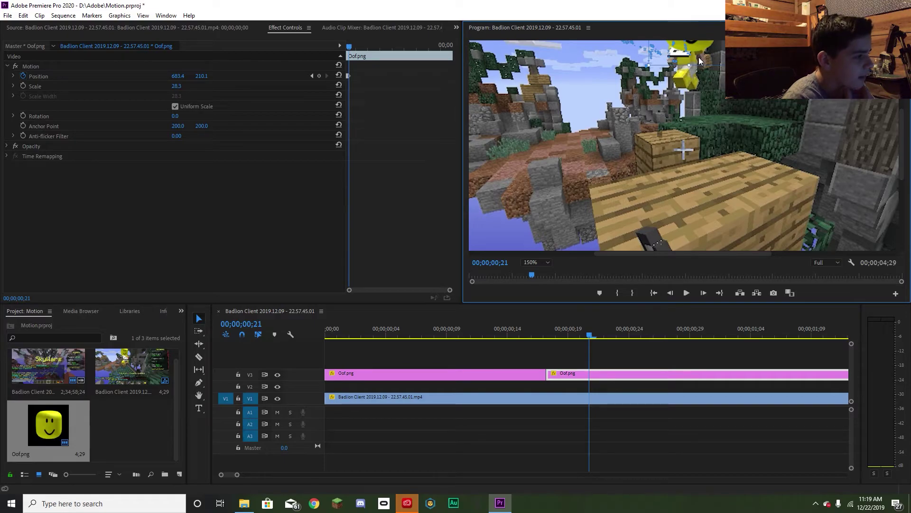
{"action": "left_click", "coordinate": [537, 263]}
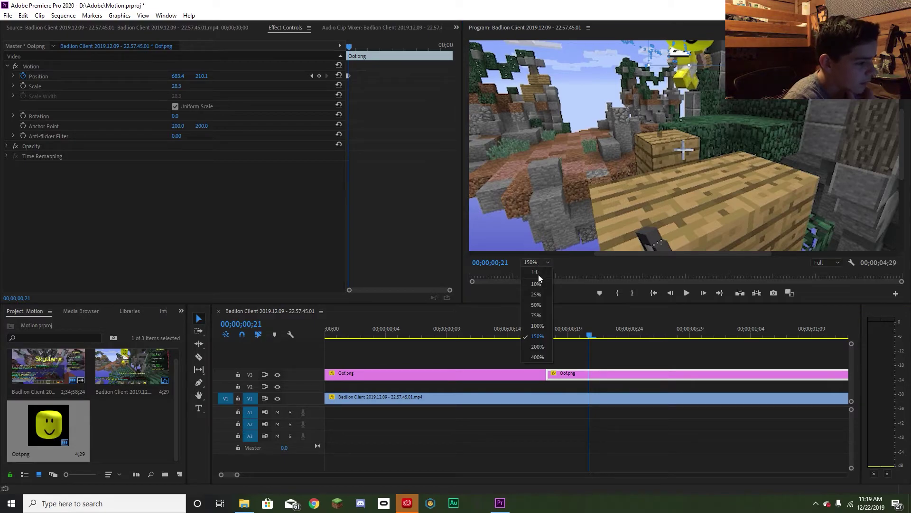
{"action": "left_click", "coordinate": [542, 326]}
{"action": "left_click_drag", "start_coordinate": [699, 66], "coordinate": [698, 68]}
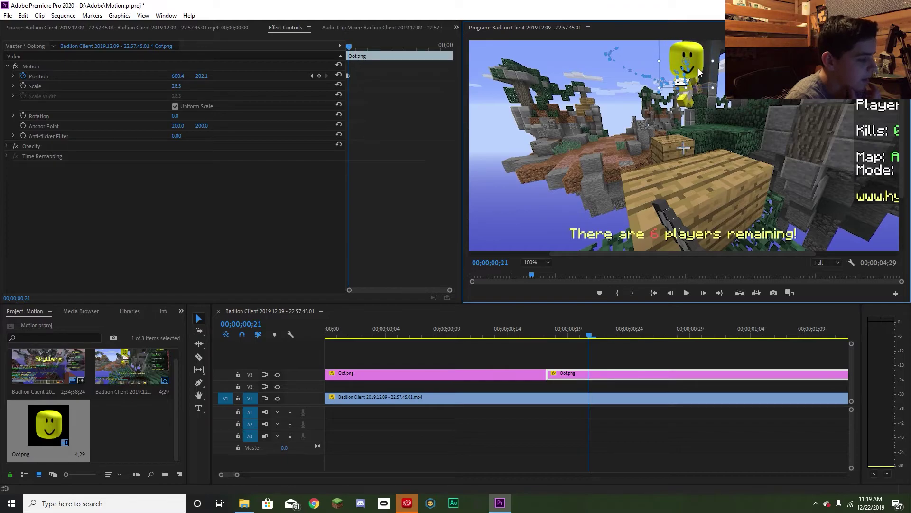
Keyframe the Oof.png face over the player's head through 00;00;00;22, ending at about 681.4, 196.1
{"action": "left_click", "coordinate": [384, 167]}
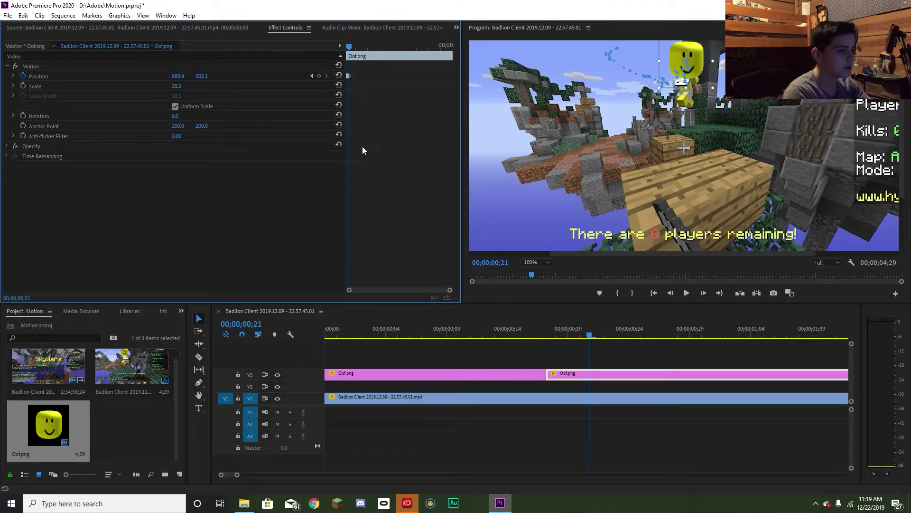
{"action": "key", "text": "Right"}
{"action": "left_click_drag", "start_coordinate": [697, 75], "coordinate": [698, 72]}
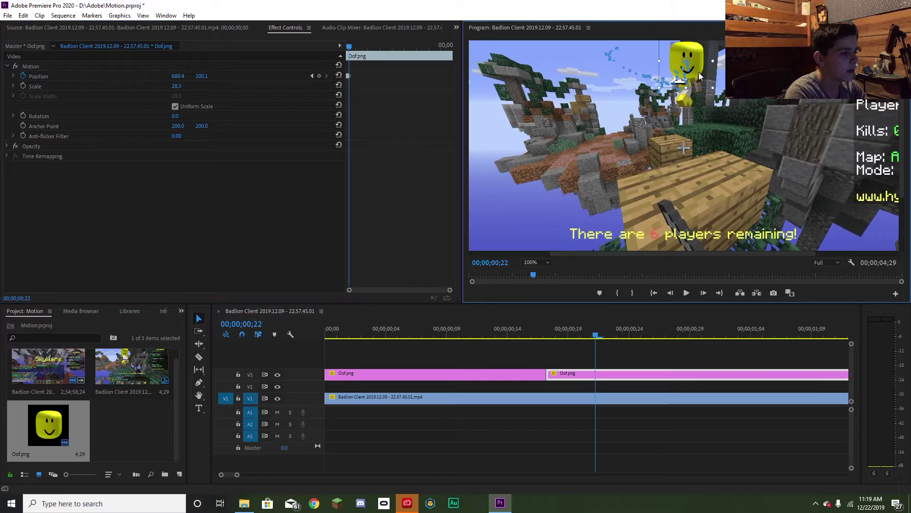
{"action": "left_click", "coordinate": [403, 158]}
{"action": "key", "text": "Right"}
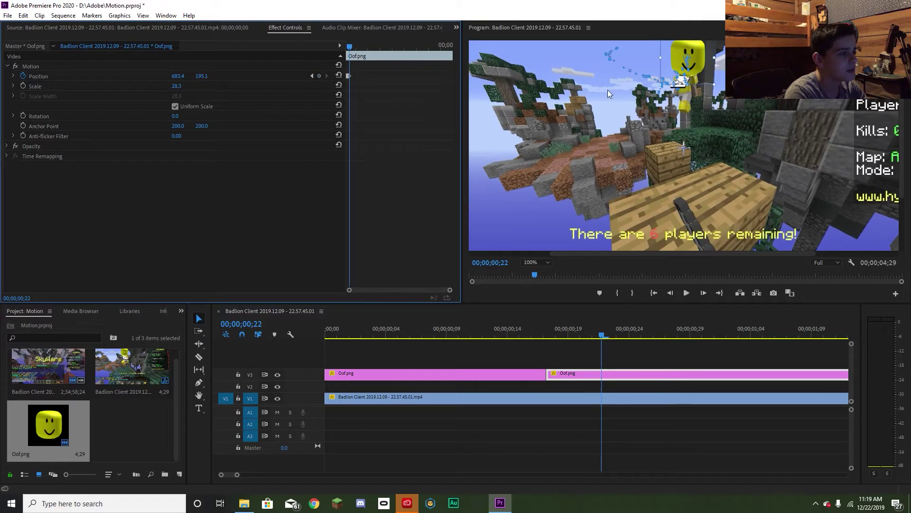
{"action": "left_click", "coordinate": [696, 72]}
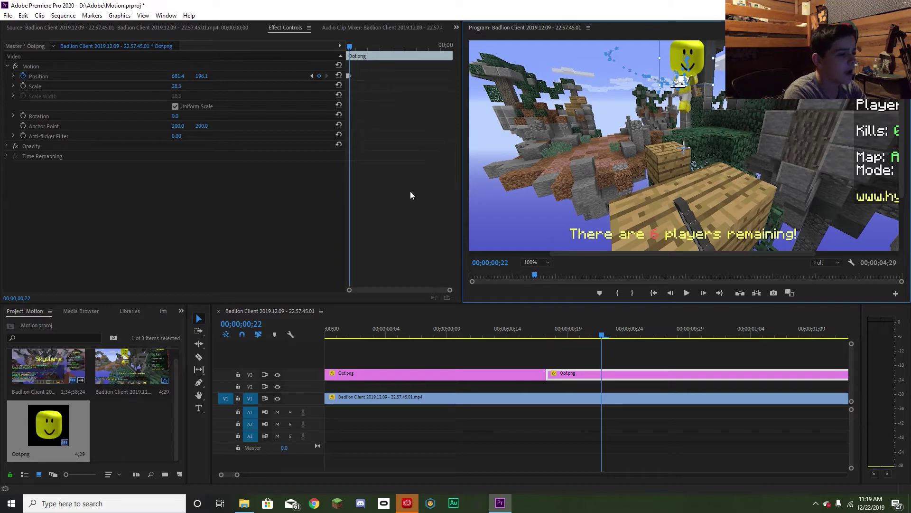
Keep the Oof.png face aligned with the player's head through 00;00;00;24, ending at about 670.4, 205.1
{"action": "left_click", "coordinate": [381, 185]}
{"action": "key", "text": "Right"}
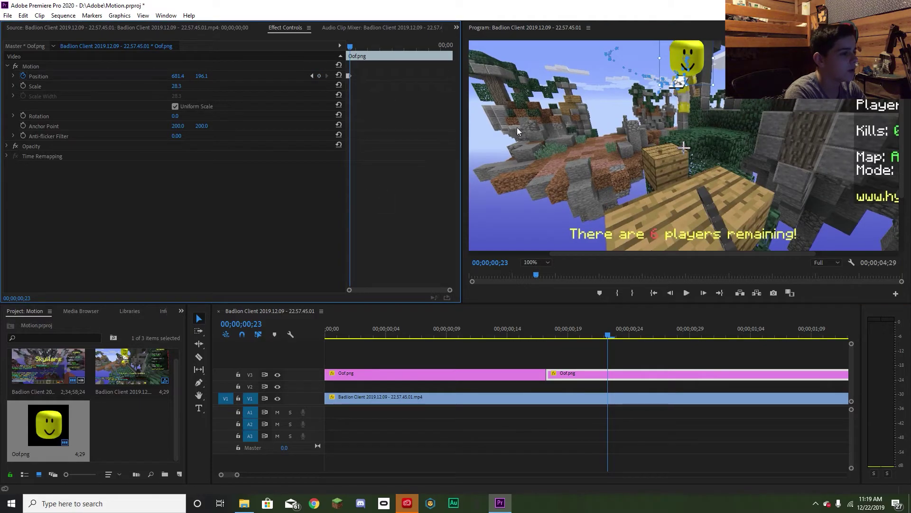
{"action": "mouse_move", "coordinate": [702, 70]}
{"action": "left_mouse_down"}
{"action": "mouse_move", "coordinate": [693, 75]}
{"action": "mouse_move", "coordinate": [711, 73]}
{"action": "left_mouse_up"}
{"action": "left_click", "coordinate": [406, 176]}
{"action": "key", "text": "Right"}
{"action": "left_click", "coordinate": [400, 139]}
{"action": "key", "text": "Right"}
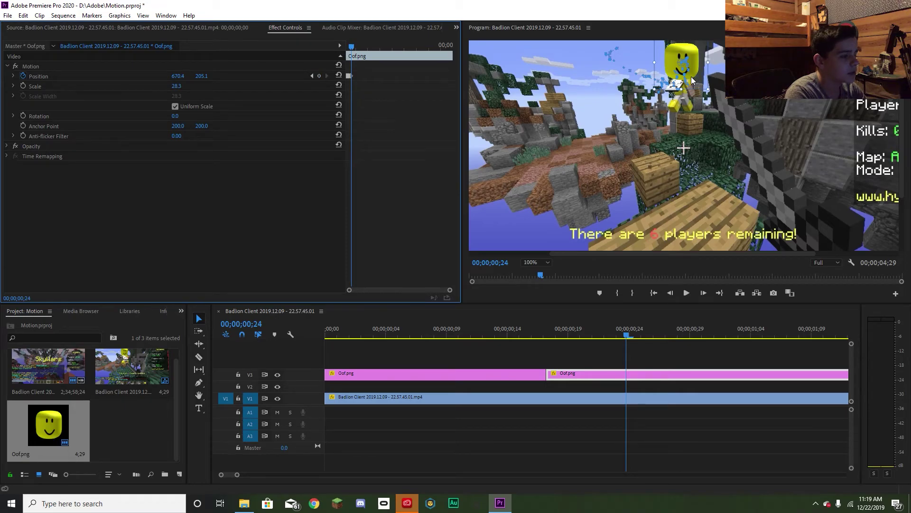
Keyframe the Oof.png face over the player's head from frame 25 to frame 26, ending at about 669.4, 192.1
{"action": "key", "text": "Right"}
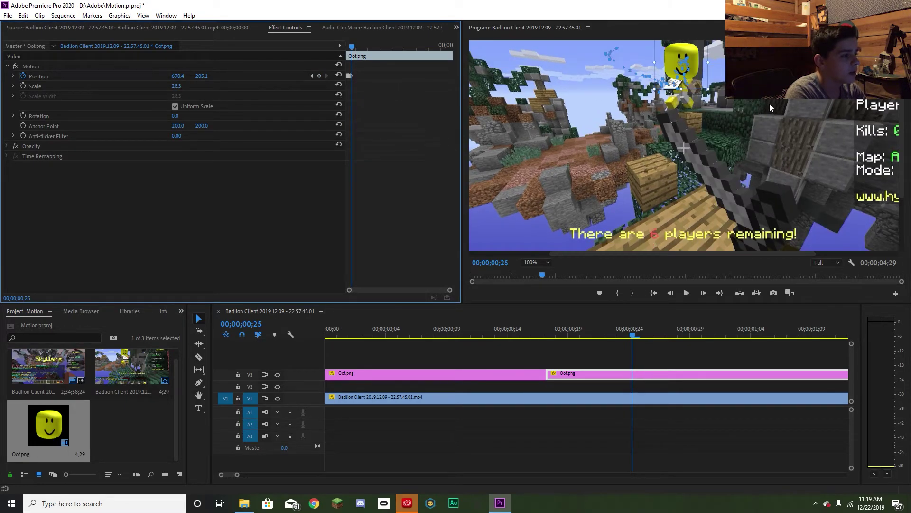
{"action": "left_click_drag", "start_coordinate": [694, 74], "coordinate": [694, 72]}
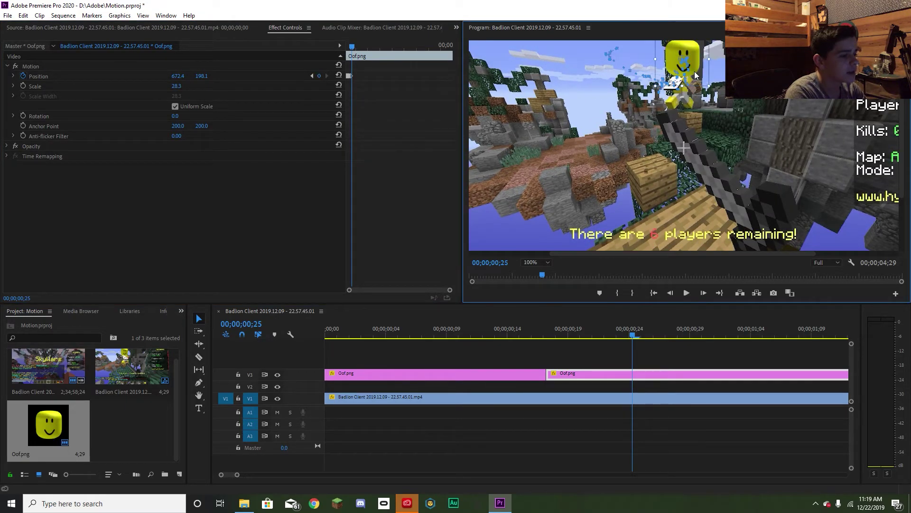
{"action": "left_click", "coordinate": [401, 121]}
{"action": "key", "text": "Right"}
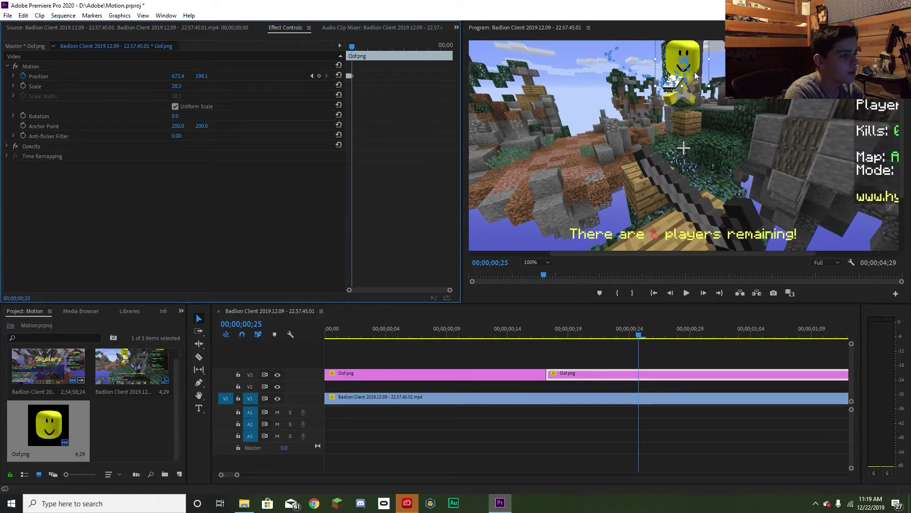
{"action": "left_click_drag", "start_coordinate": [693, 72], "coordinate": [698, 70]}
{"action": "left_click", "coordinate": [421, 102]}
{"action": "key", "text": "Right"}
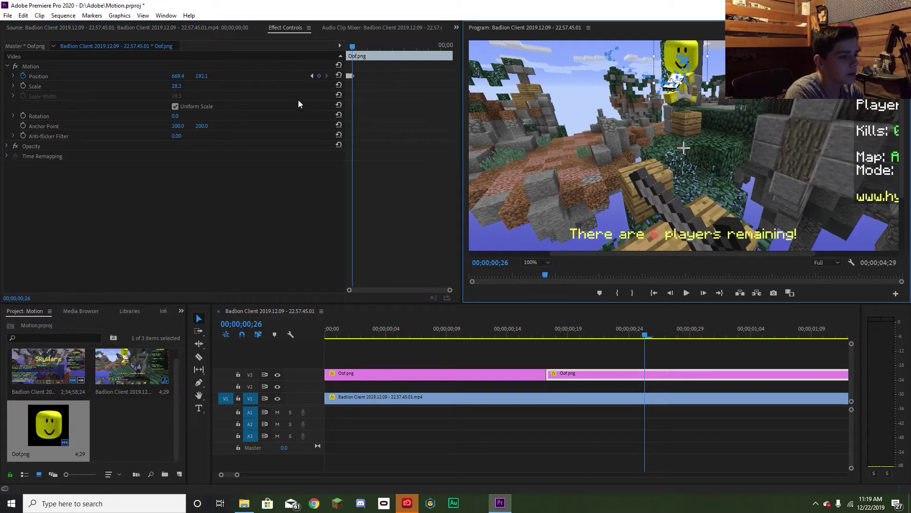
Realign the Oof.png face with the player's head from frame 26 through frame 27, ending at about 674.4, 191.1
{"action": "left_click", "coordinate": [385, 132]}
{"action": "left_click_drag", "start_coordinate": [693, 67], "coordinate": [695, 67]}
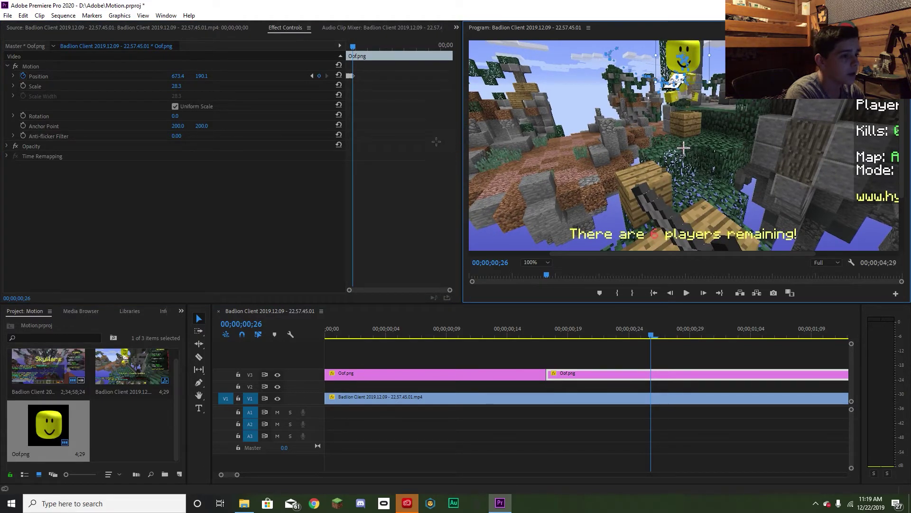
{"action": "key", "text": "Right"}
{"action": "left_click_drag", "start_coordinate": [702, 68], "coordinate": [702, 67]}
{"action": "left_click", "coordinate": [420, 146]}
{"action": "key", "text": "Right"}
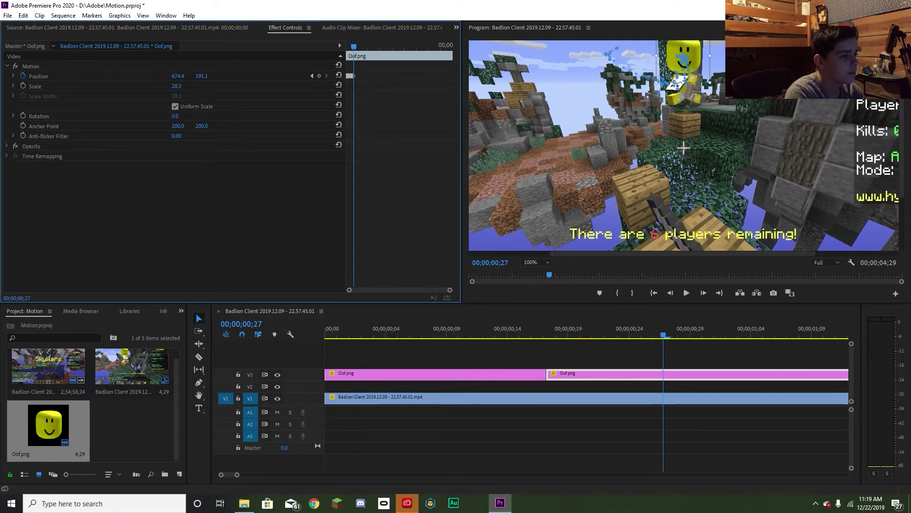
{"action": "left_click", "coordinate": [692, 69]}
Split the Oof.png overlay and the gameplay clip at 00;00;00;28 and delete both remaining portions after the cut
{"action": "left_click", "coordinate": [400, 150]}
{"action": "key", "text": "Right"}
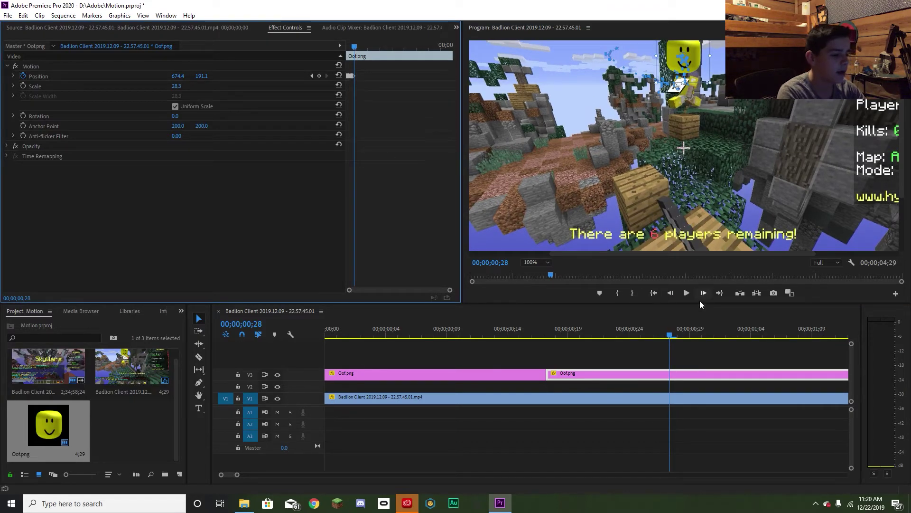
{"action": "key", "text": "c"}
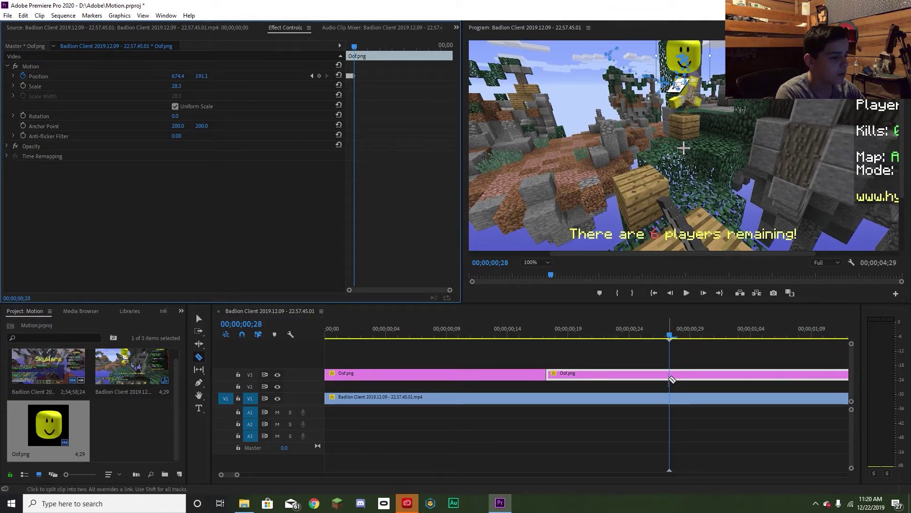
{"action": "left_click", "coordinate": [669, 374]}
{"action": "left_click", "coordinate": [671, 398]}
{"action": "key", "text": "v"}
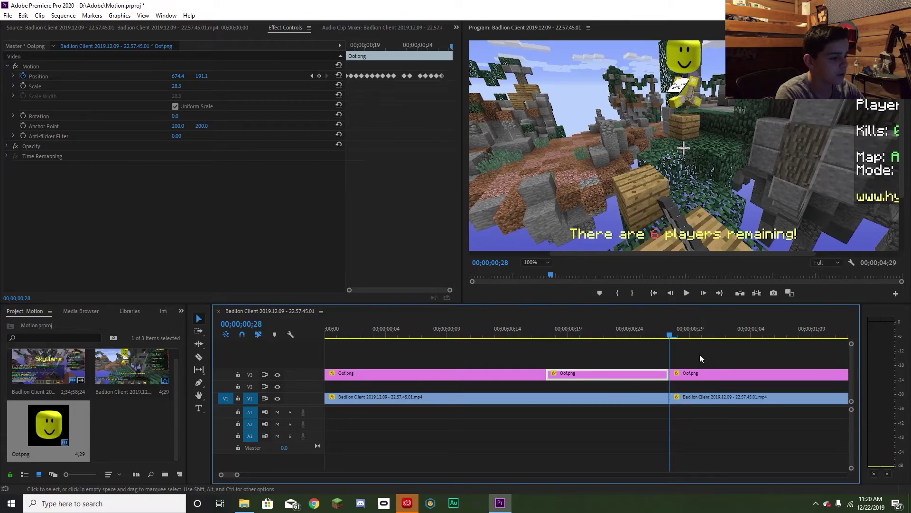
{"action": "left_click_drag", "start_coordinate": [703, 360], "coordinate": [697, 399]}
{"action": "key", "text": "Delete"}
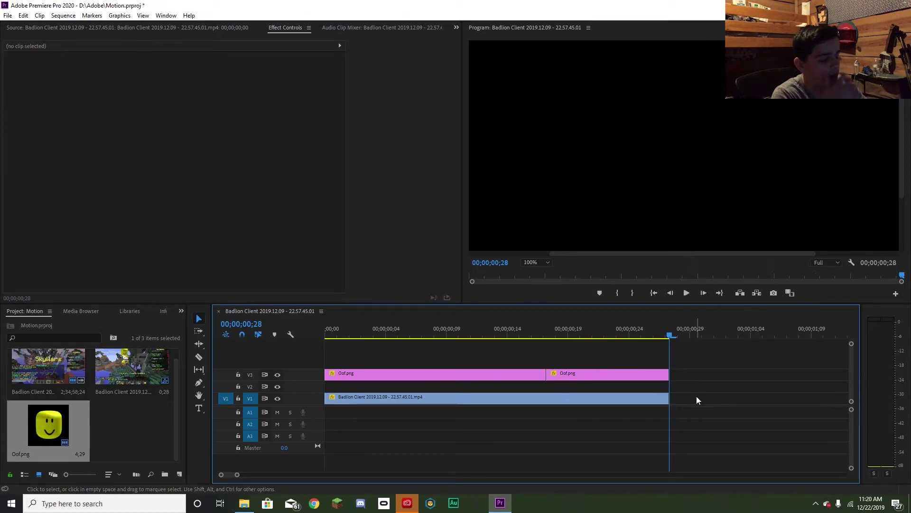
Return to the sequence start, maximize the program preview and set its zoom level to Fit
{"action": "left_click", "coordinate": [602, 337]}
{"action": "key", "text": "Home"}
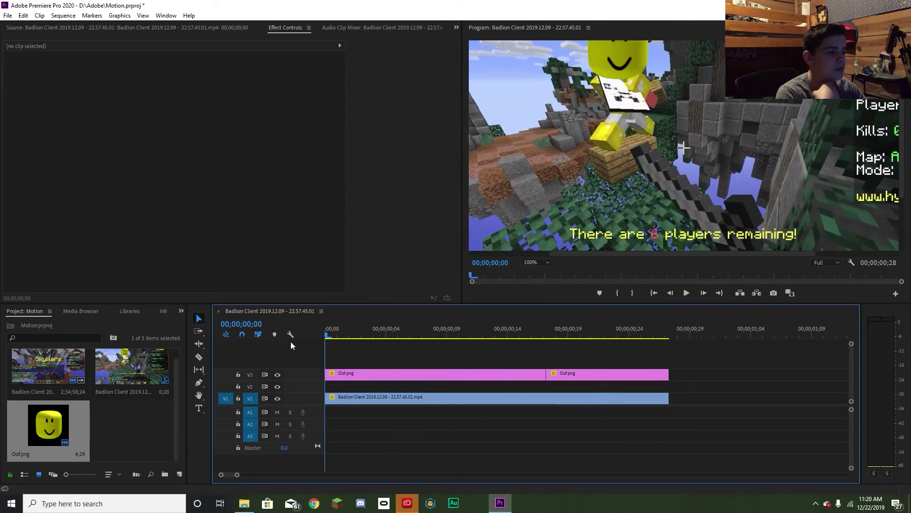
{"action": "key", "text": "grave"}
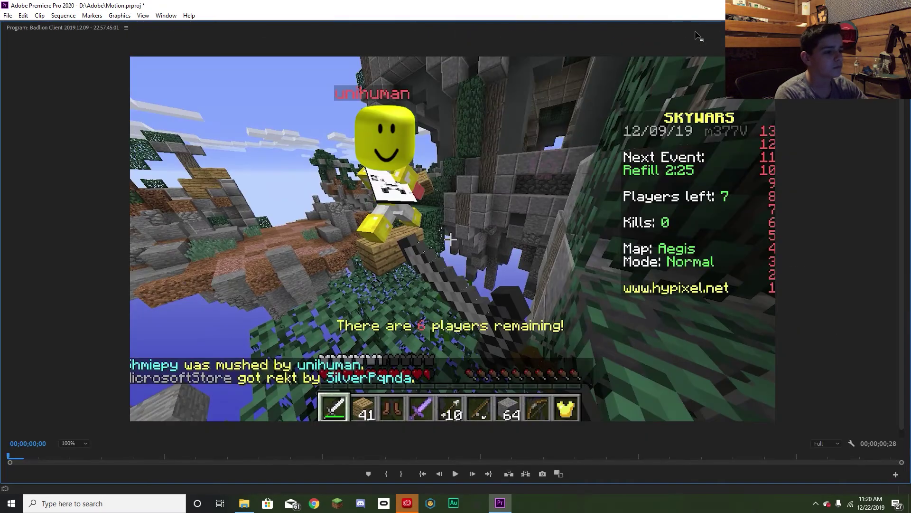
{"action": "left_click", "coordinate": [67, 442]}
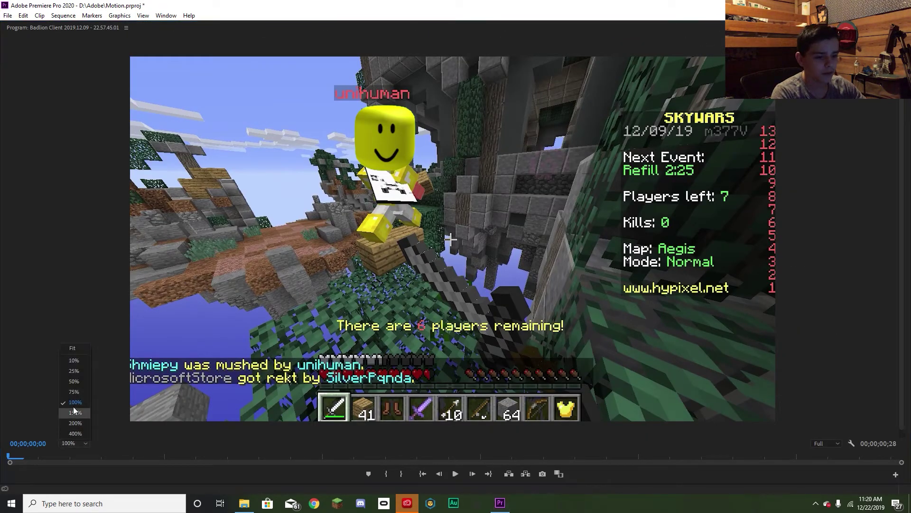
{"action": "left_click", "coordinate": [78, 347]}
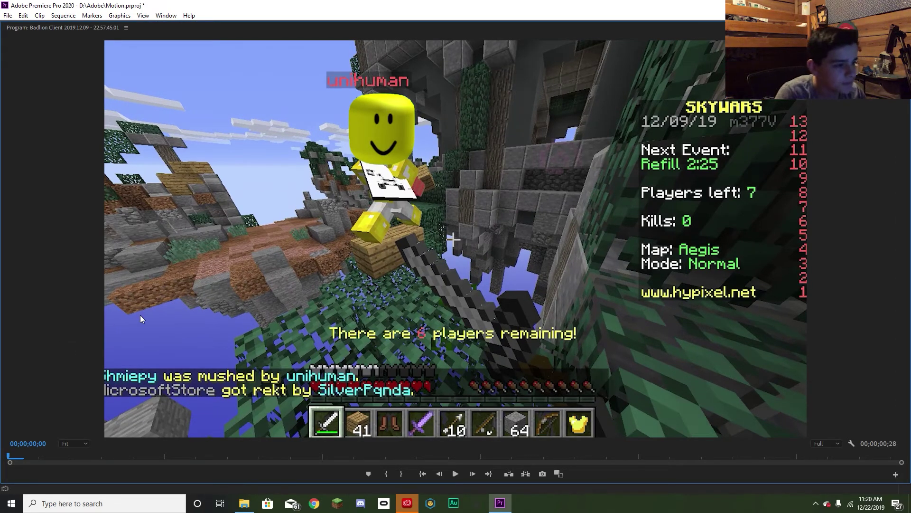
Play the tracked sequence twice from the start to review the face's motion, and restore the normal panel layout
{"action": "key", "text": "space"}
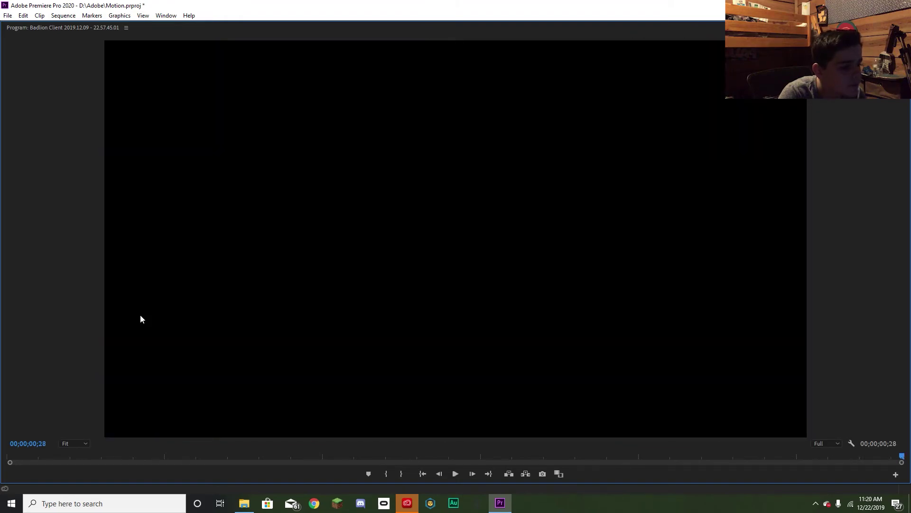
{"action": "left_click_drag", "start_coordinate": [84, 456], "coordinate": [1, 470]}
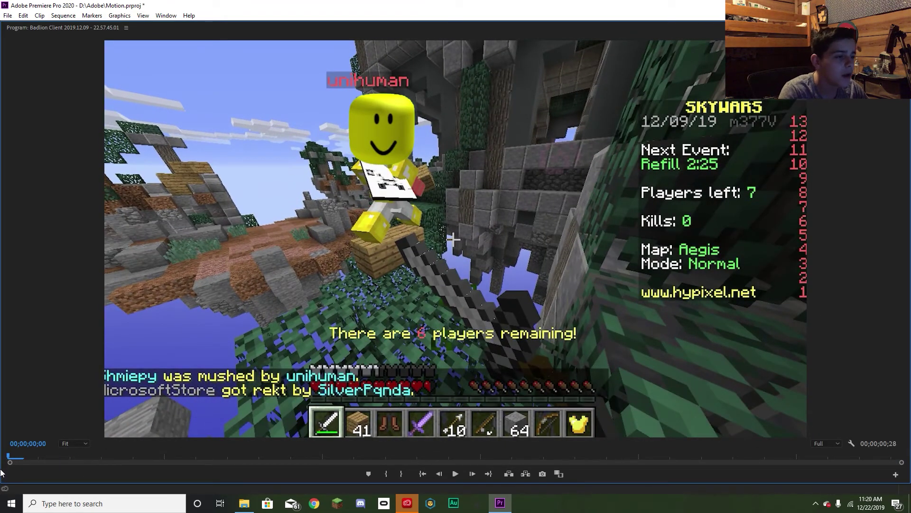
{"action": "key", "text": "space"}
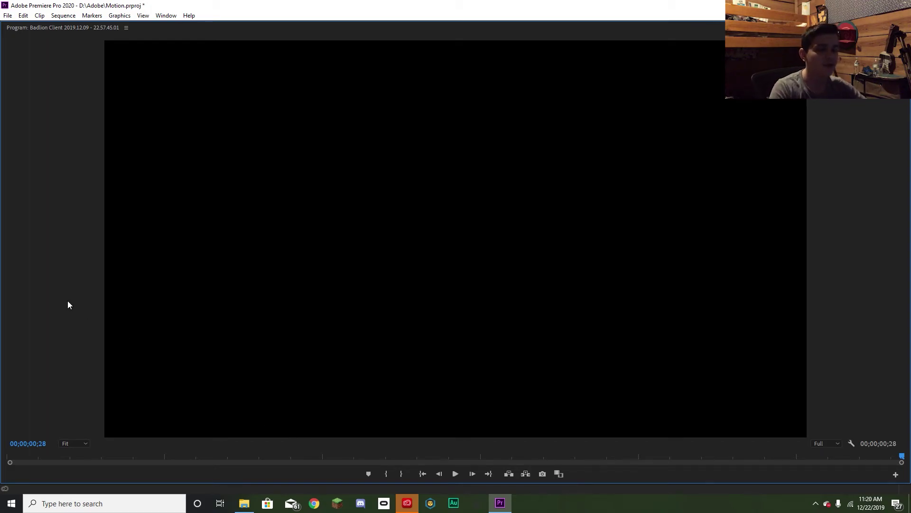
{"action": "double_click", "coordinate": [319, 29]}
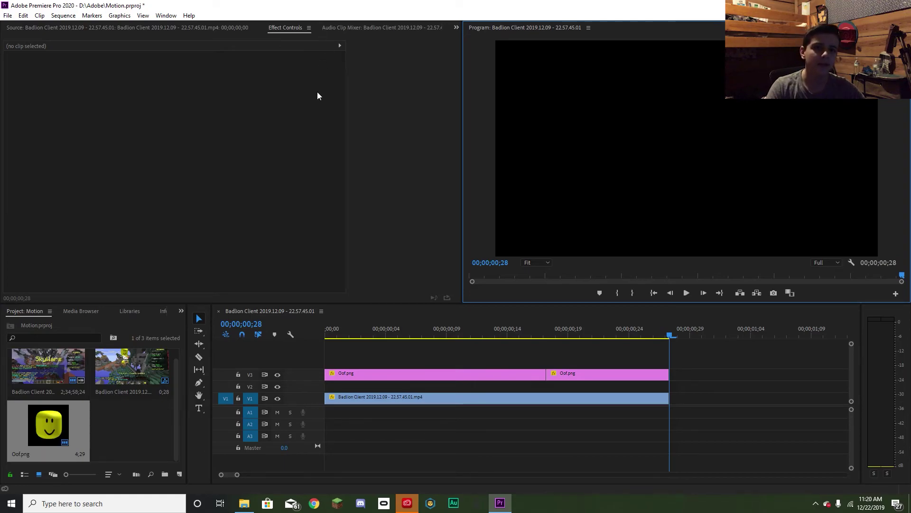